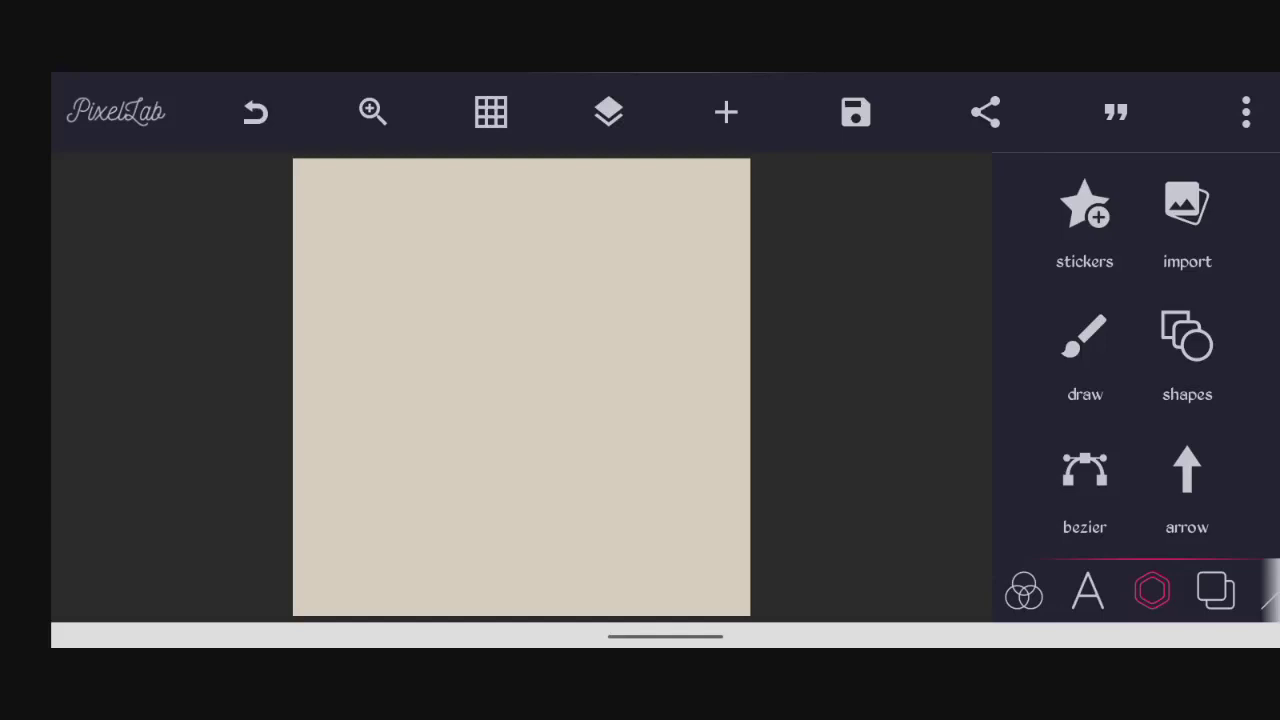
- Add the Your House logo from the gallery, cropping off the empty area below it
left_click(726, 112)
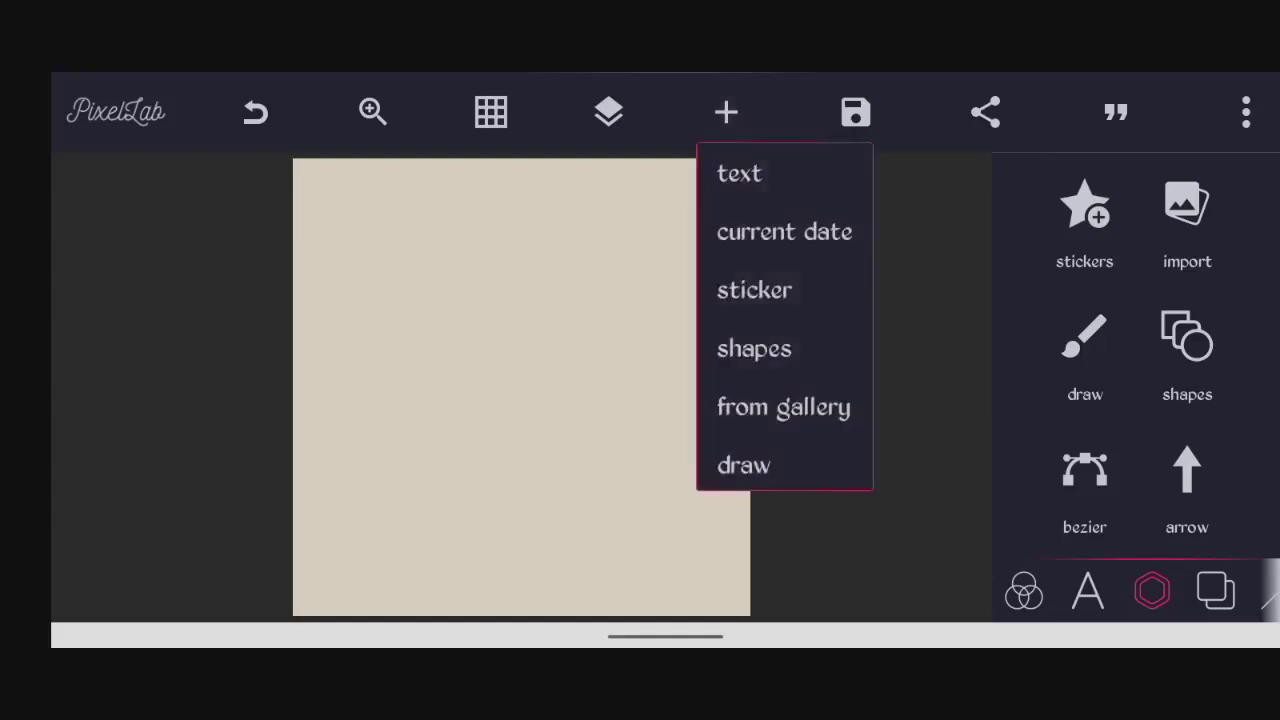
left_click(783, 407)
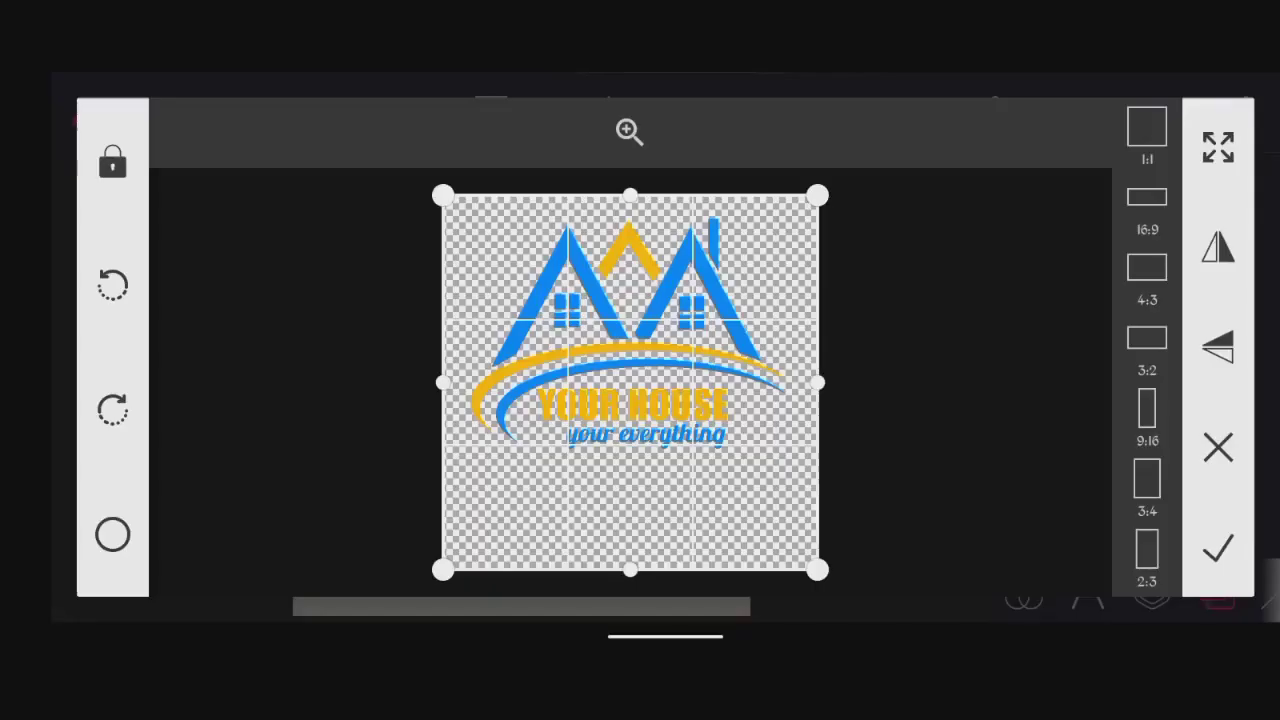
mouse_move(630, 570)
left_mouse_down()
mouse_move(630, 460)
mouse_move(630, 476)
left_mouse_up()
left_click(1218, 547)
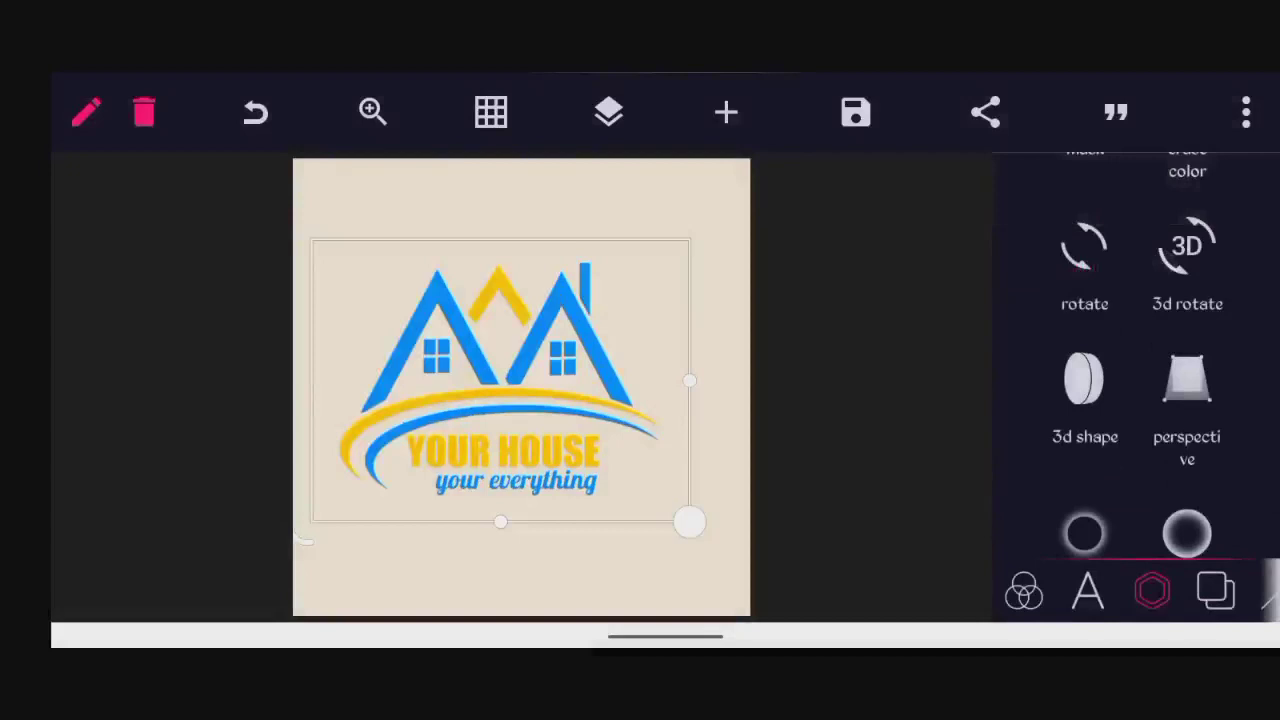
- Tilt the logo with 3D rotate to 52° on the x axis and 33° on the y axis
left_click(1187, 255)
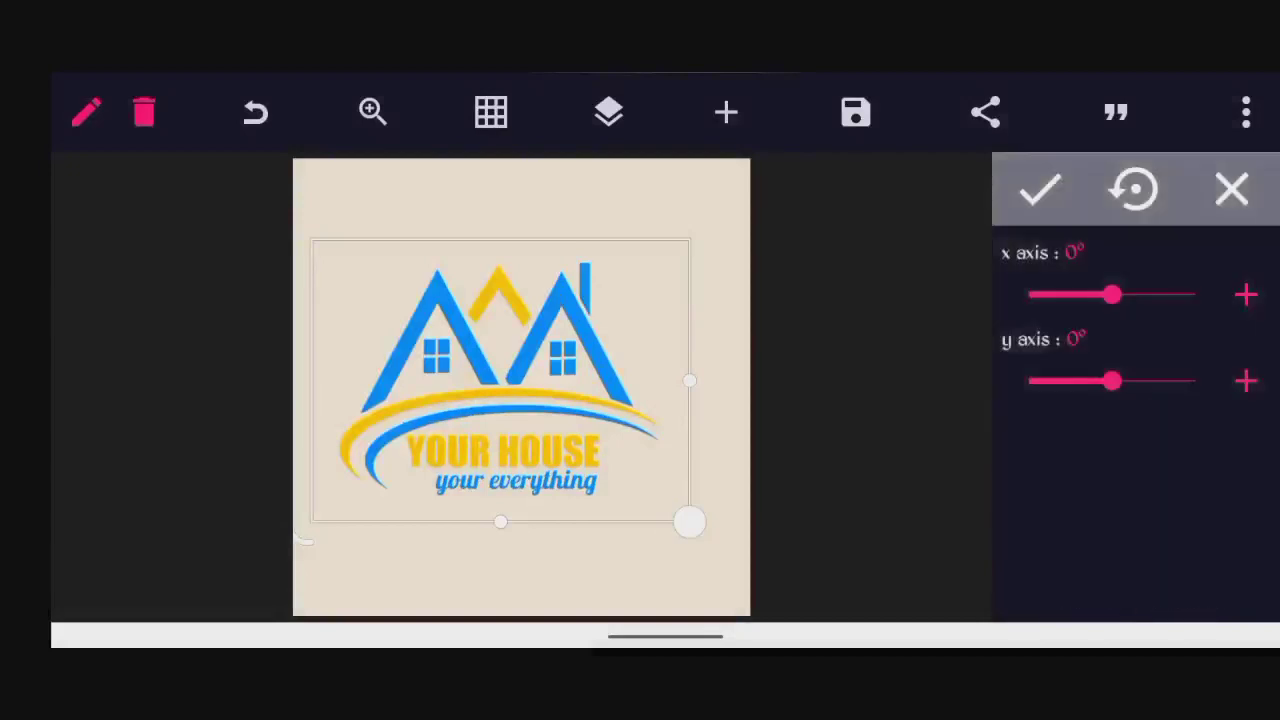
left_click_drag(1112, 294, 1138, 294)
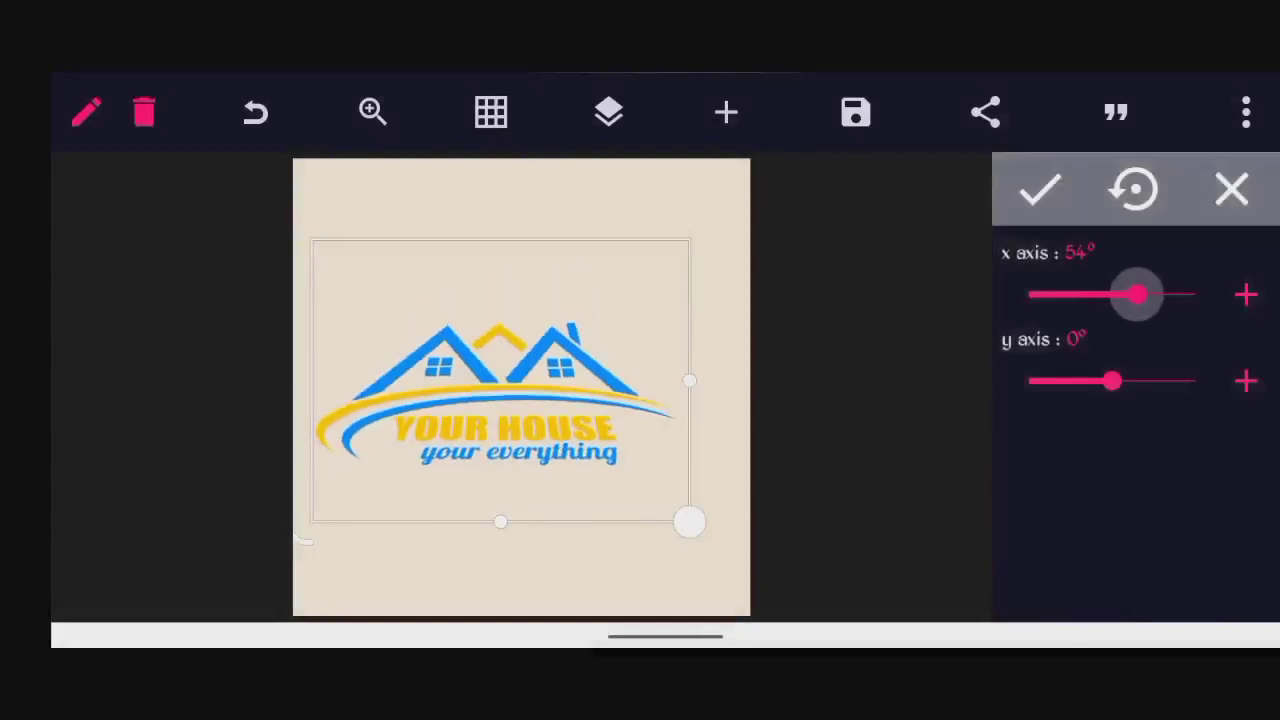
left_click_drag(1112, 380, 1128, 380)
mouse_move(1137, 294)
left_mouse_down()
mouse_move(1124, 294)
mouse_move(1141, 294)
left_mouse_up()
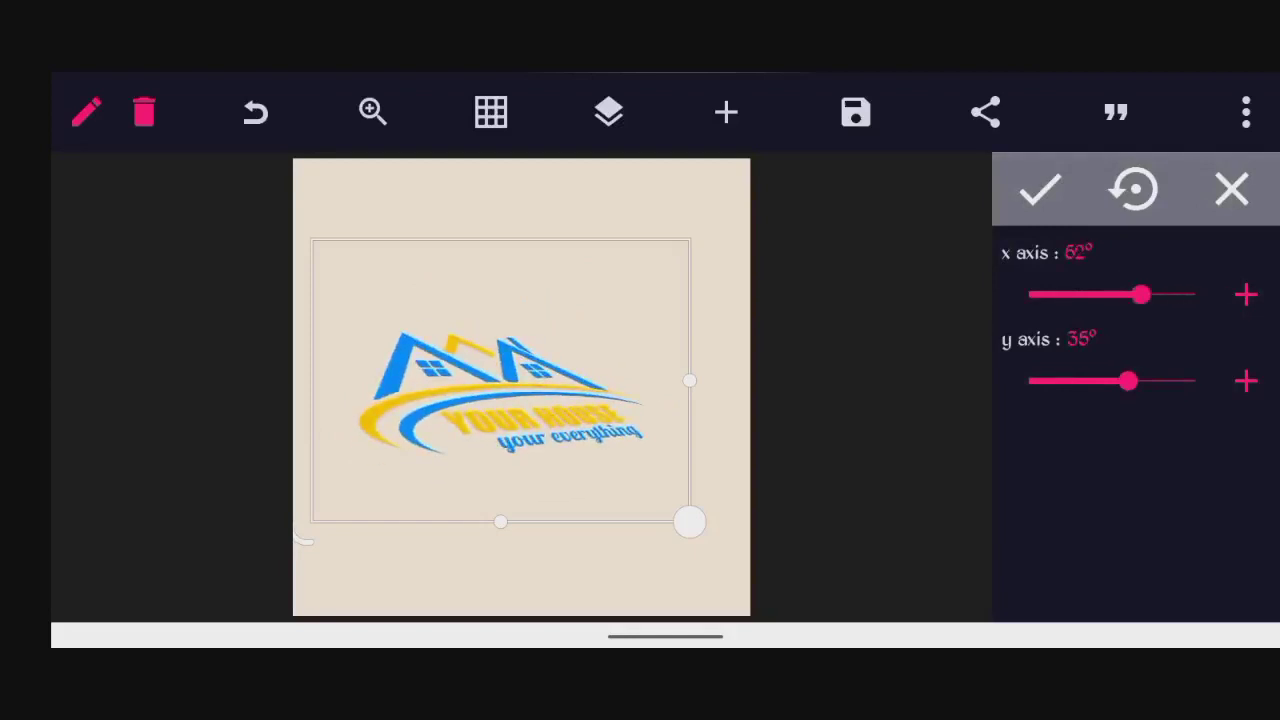
mouse_move(1128, 380)
left_mouse_down()
mouse_move(1106, 380)
mouse_move(1128, 381)
left_mouse_up()
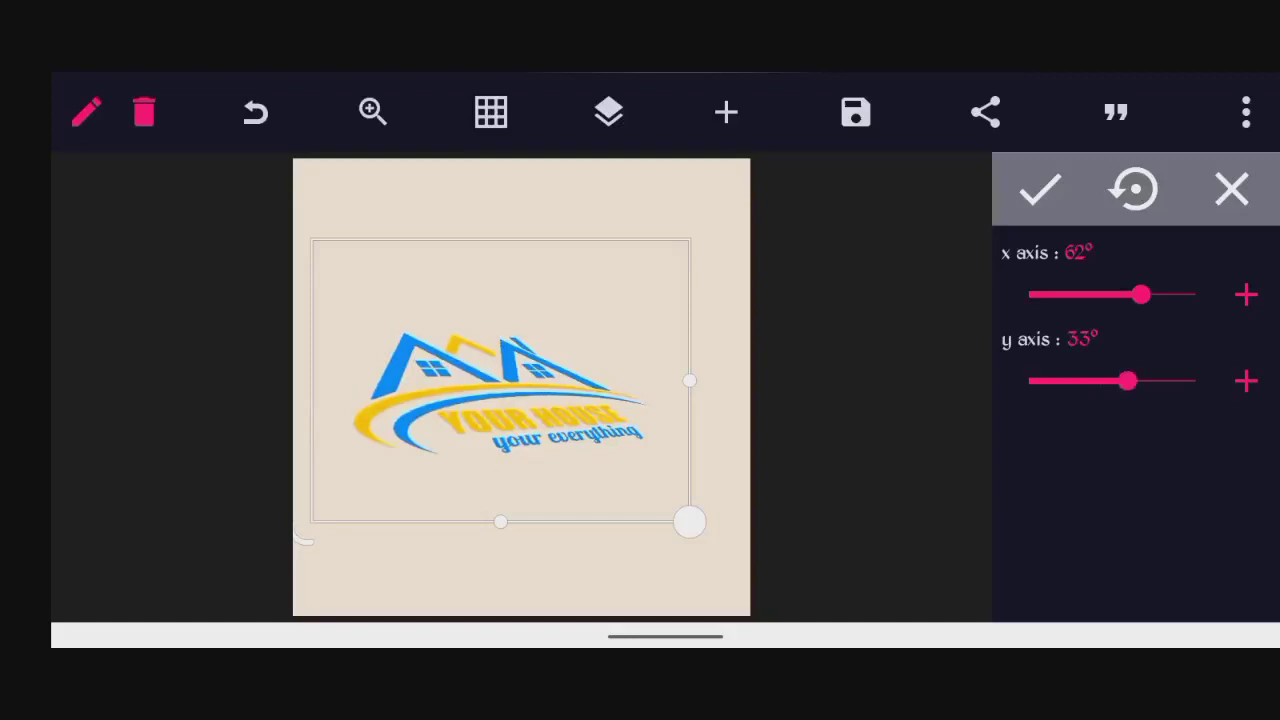
left_click(1246, 294)
left_click_drag(1143, 294, 1135, 294)
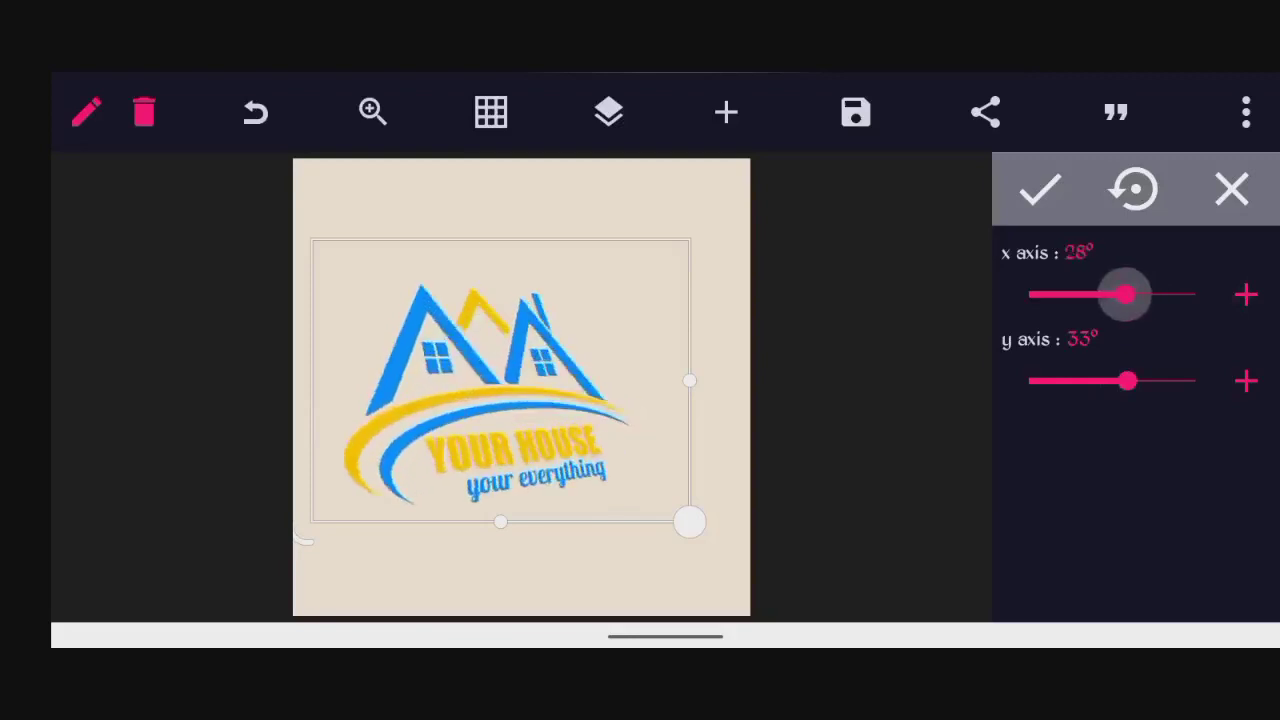
left_click(1246, 294)
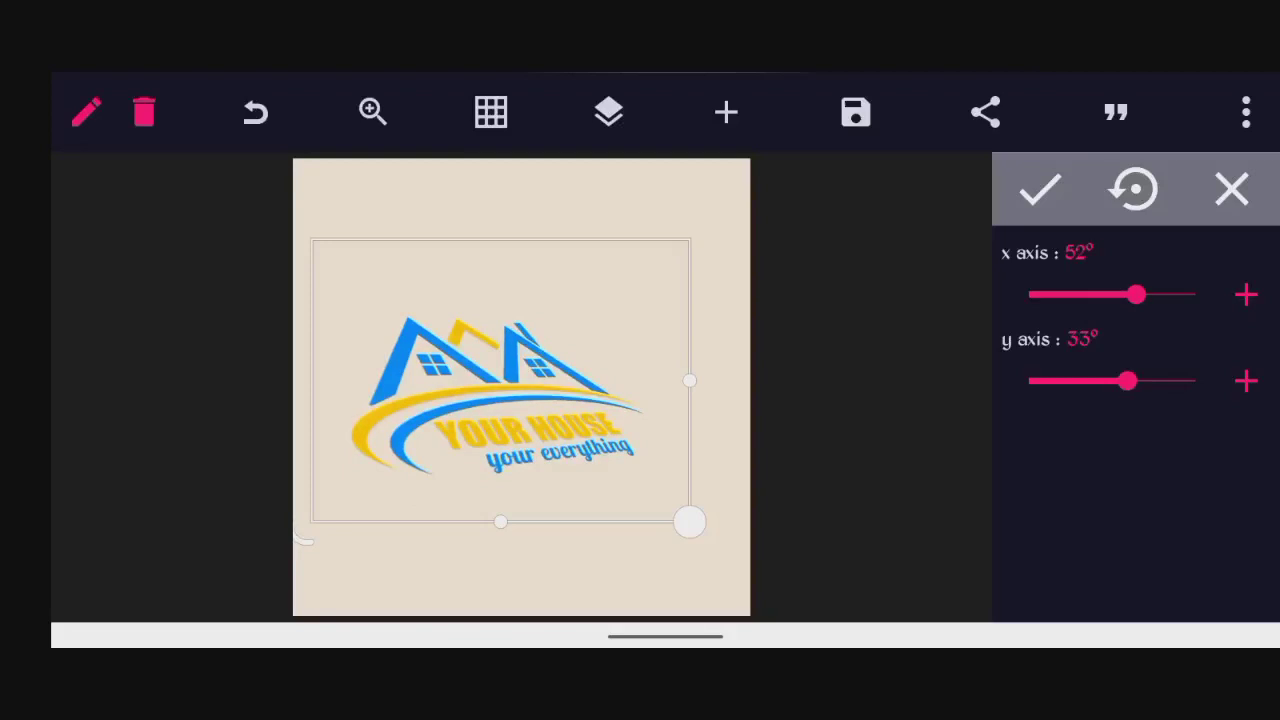
- Apply the rotation and enable a solid-colour 3D extrusion on the logo
left_click(1040, 189)
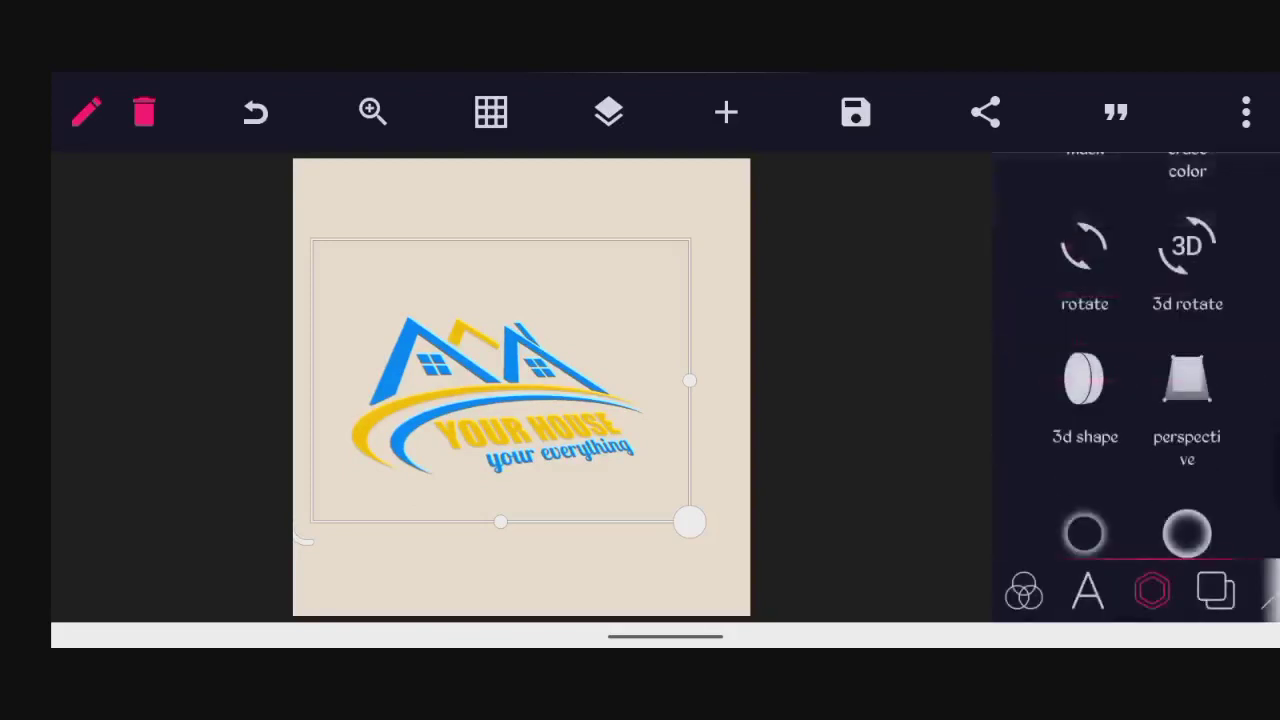
scroll(1138, 356, "down", 3)
scroll(1136, 380, "up", 2)
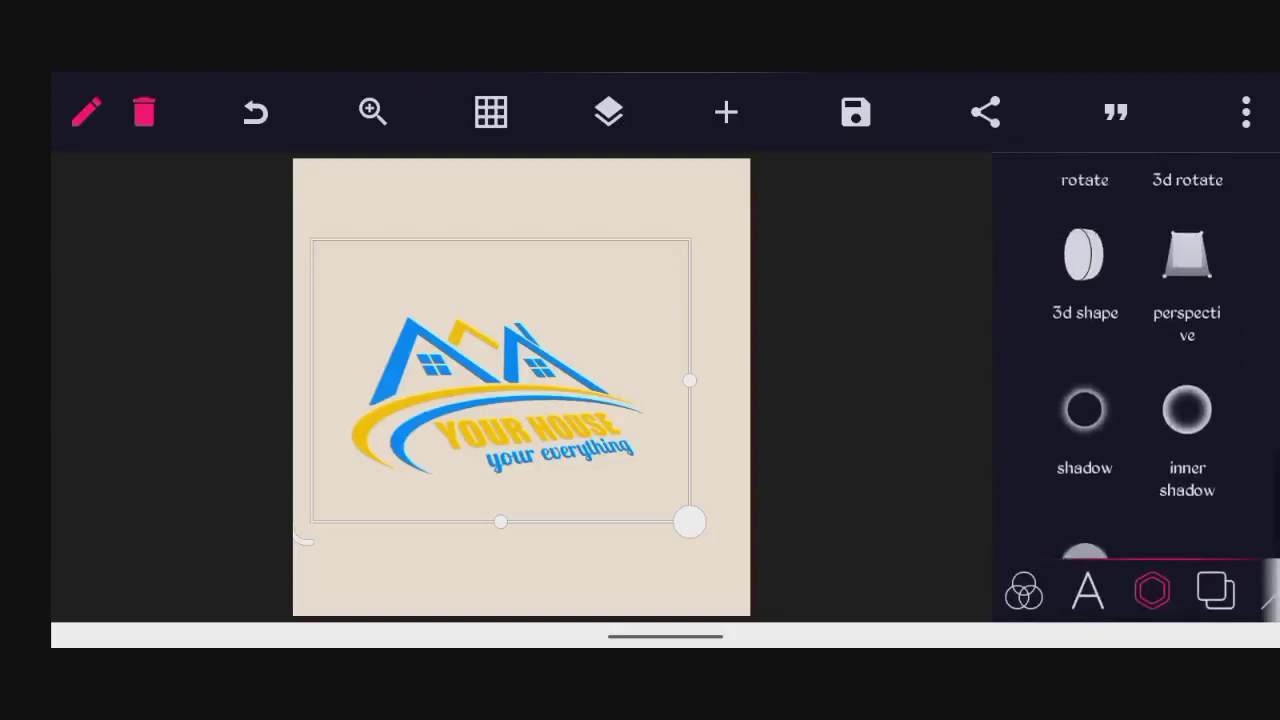
left_click(1085, 252)
left_click(1162, 267)
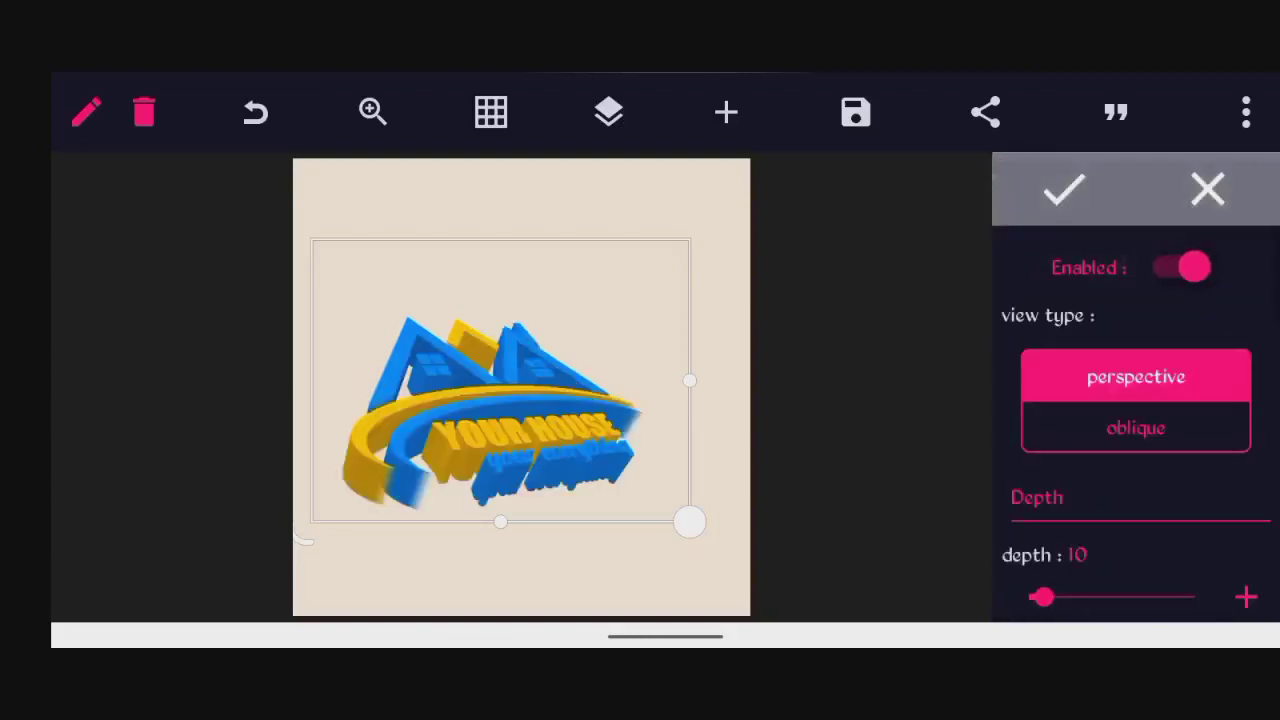
scroll(1136, 420, "down", 1)
scroll(1136, 420, "down", 4)
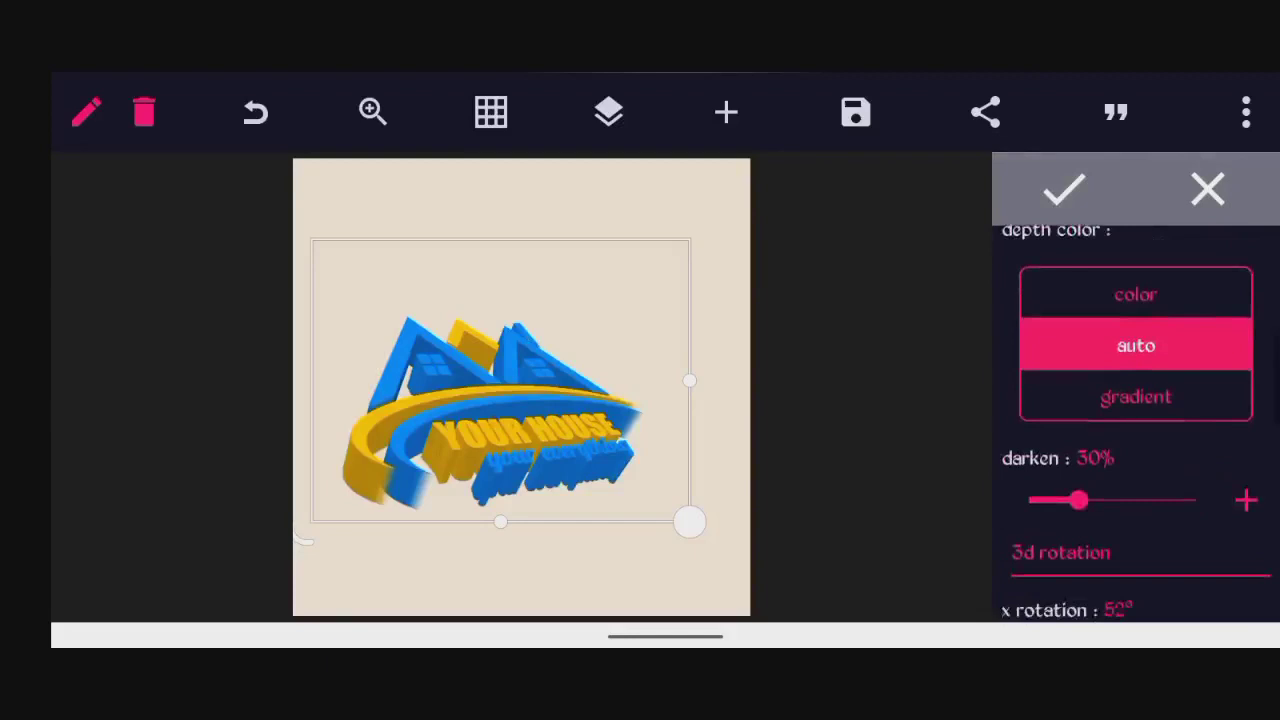
scroll(1136, 420, "up", 3)
scroll(1136, 420, "down", 1)
left_click(1136, 342)
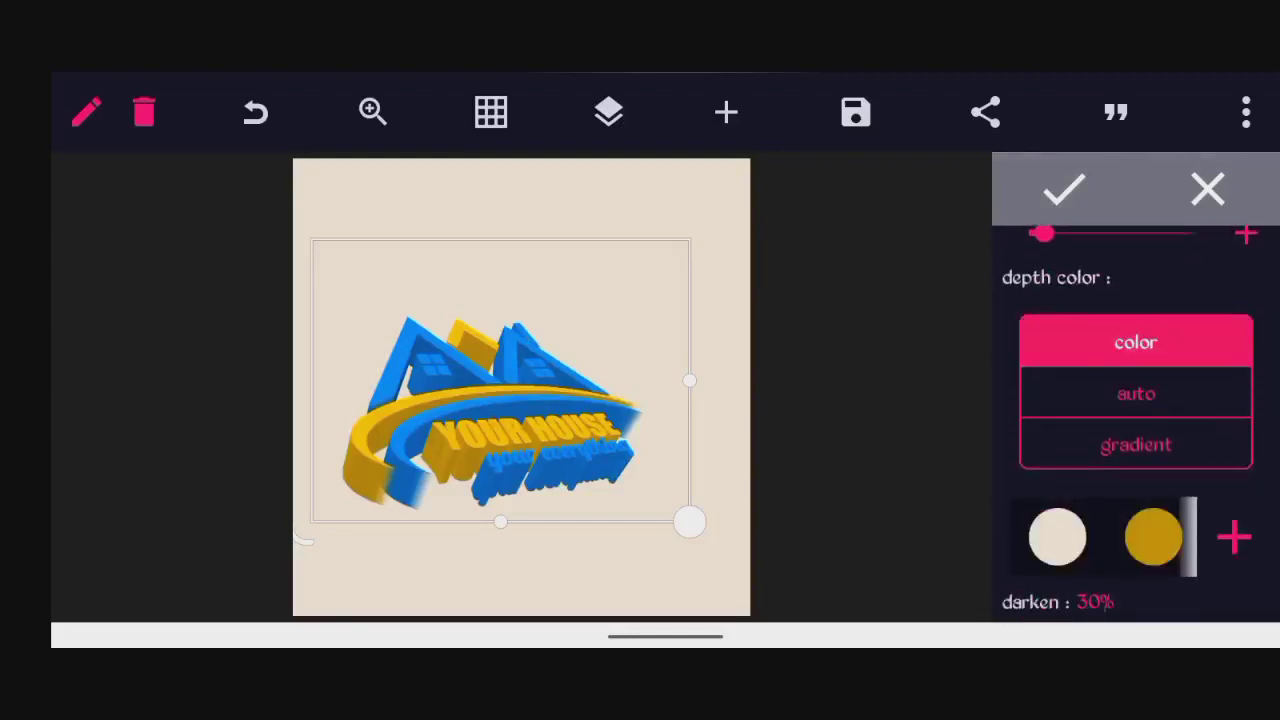
- Set the extrusion darken to 0% and depth to 5, then apply it
scroll(1136, 420, "down", 1)
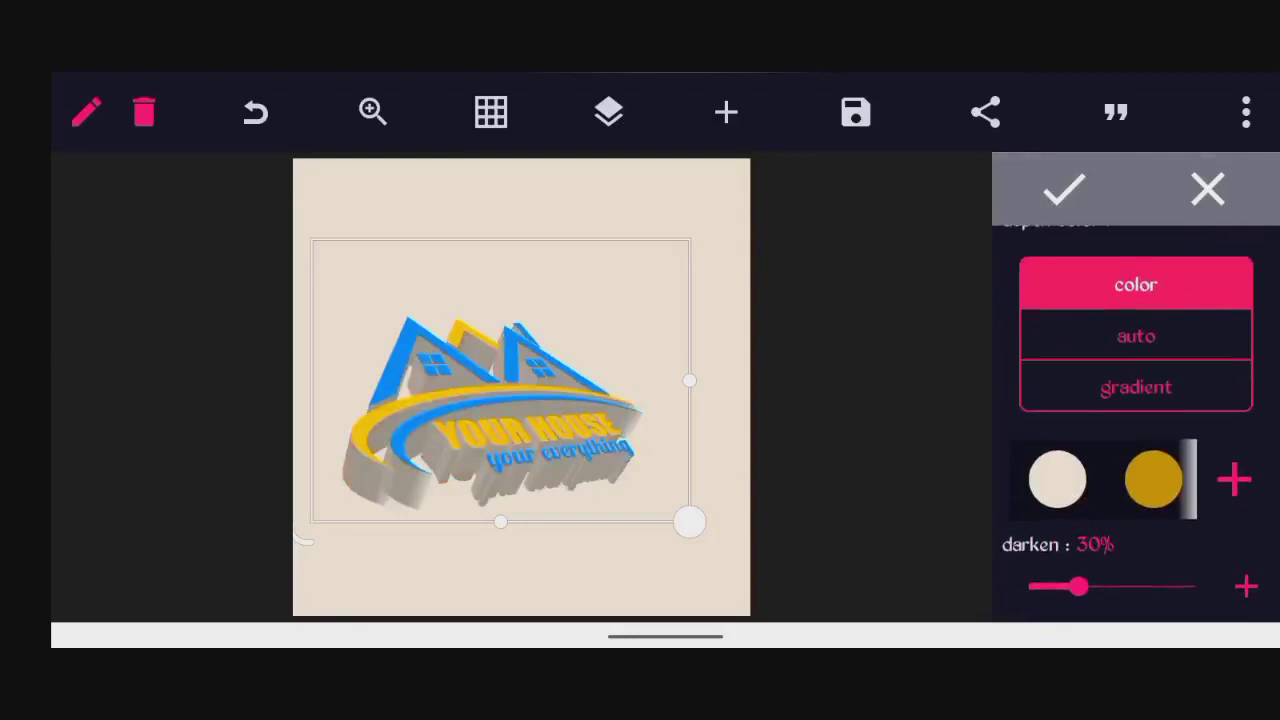
scroll(1136, 420, "down", 2)
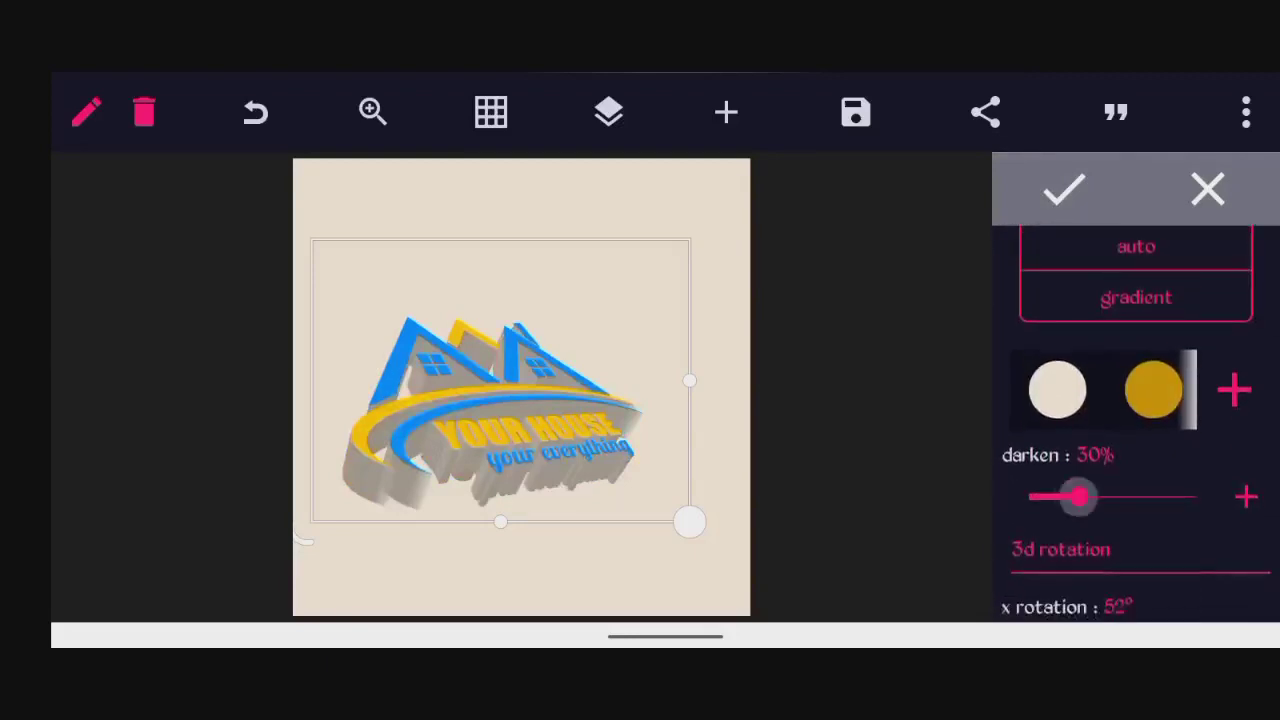
left_click_drag(1078, 497, 1029, 497)
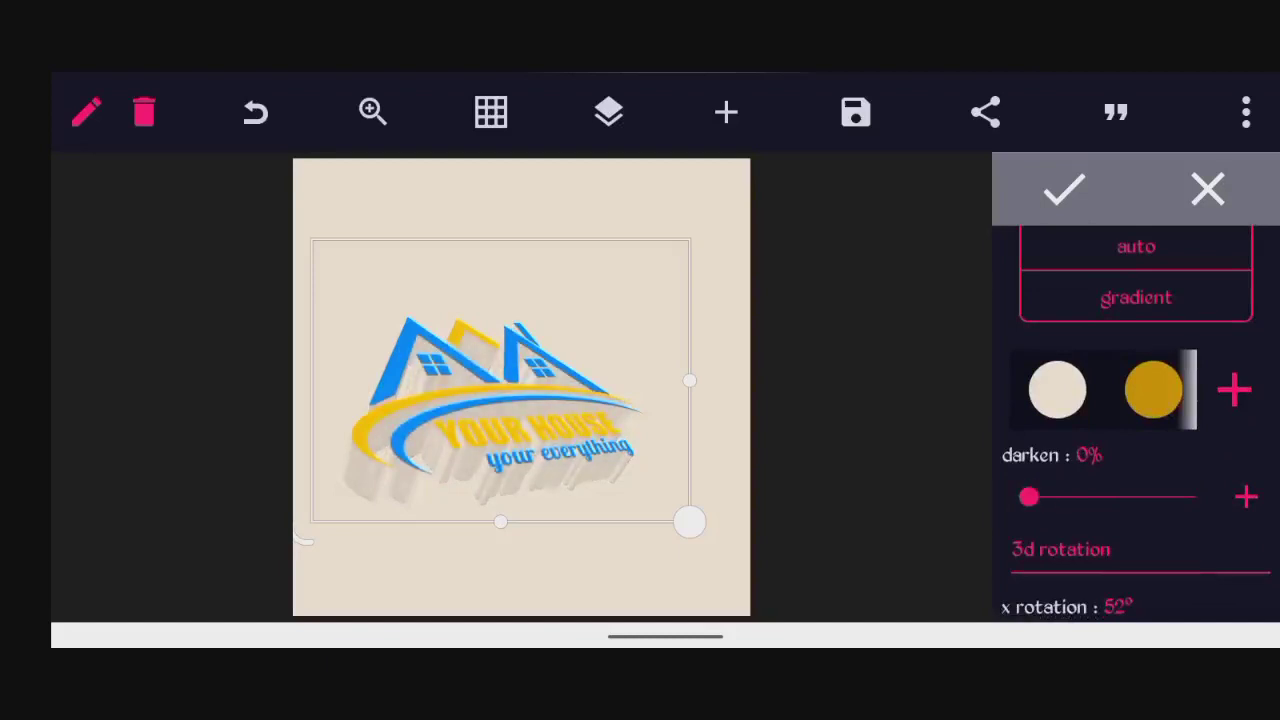
scroll(1136, 420, "up", 5)
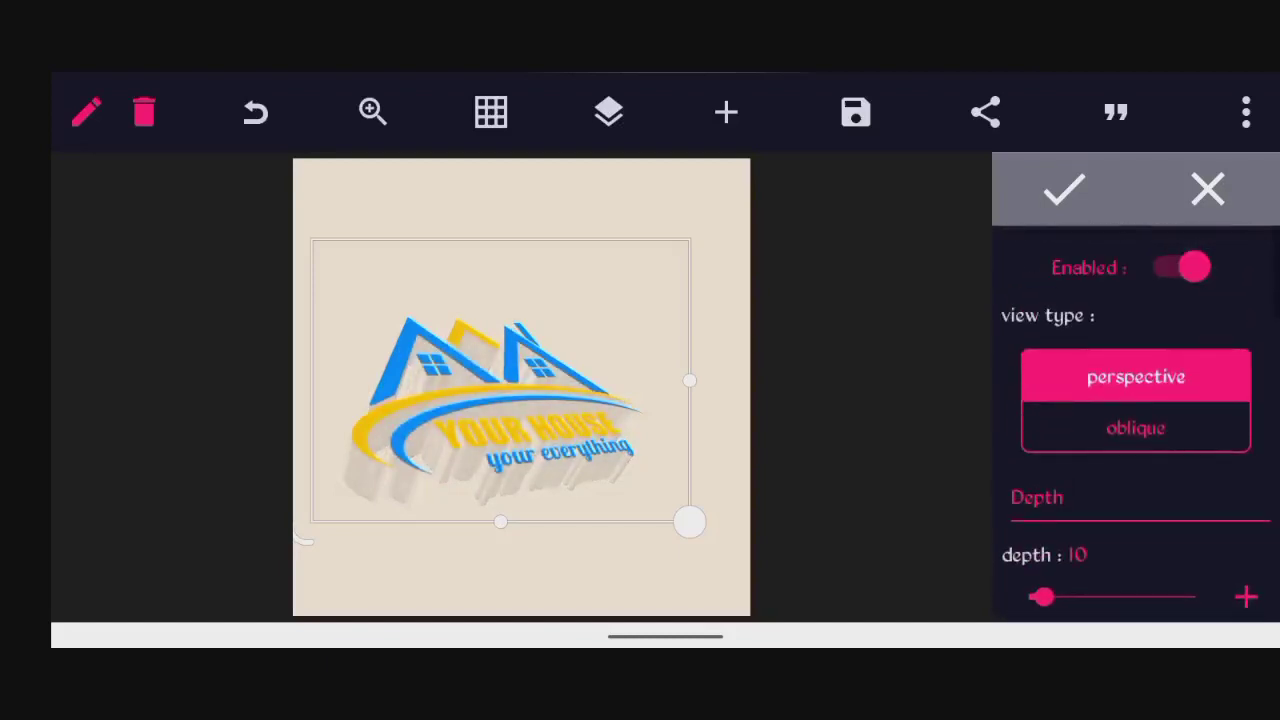
scroll(1136, 420, "down", 3)
left_click_drag(1043, 442, 1029, 442)
left_click(1245, 442)
left_click(1245, 442)
left_click(1245, 442)
left_click(1245, 442)
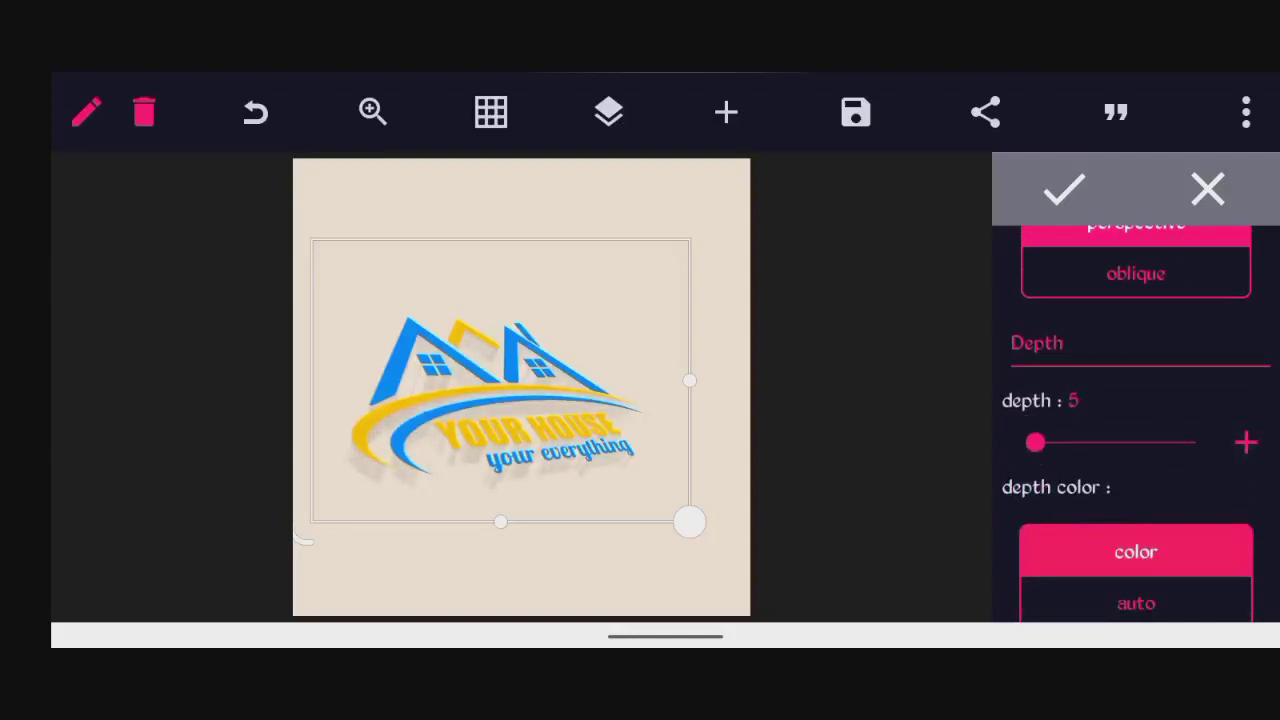
left_click(1064, 189)
- Enable emboss on the logo with the blur radius at 0
scroll(1135, 350, "down", 2)
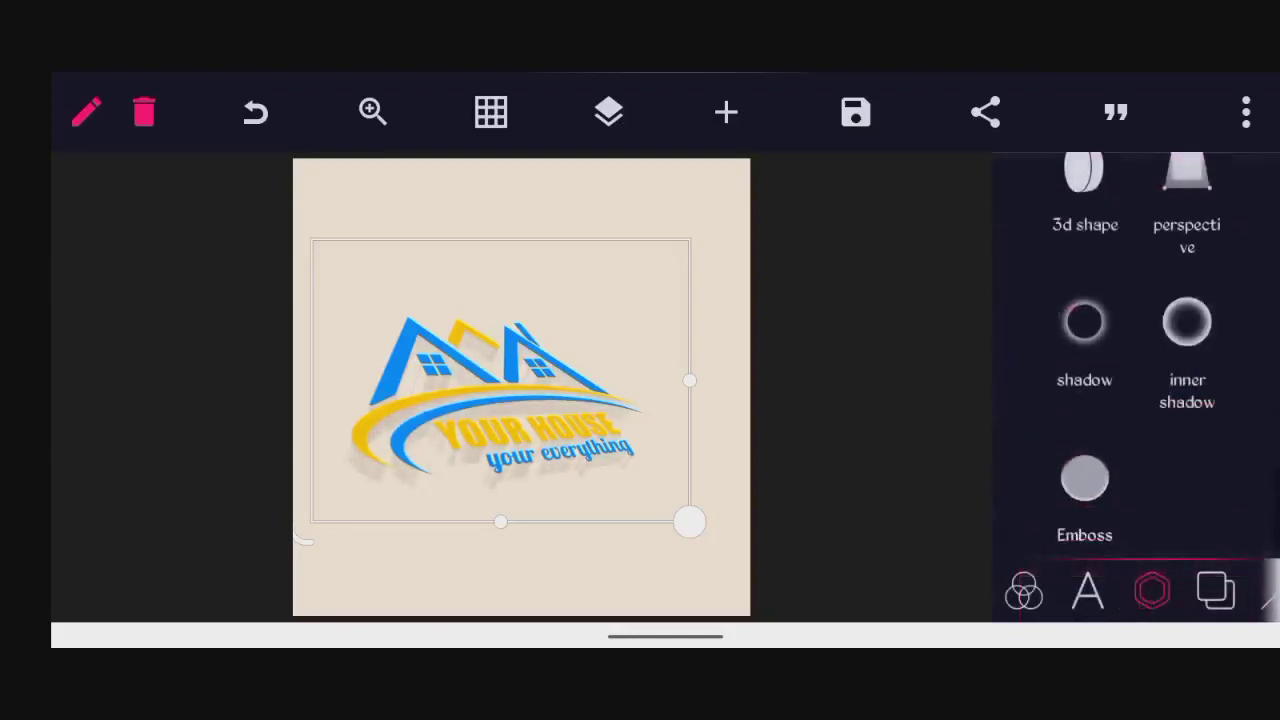
left_click(1084, 478)
left_click(1175, 267)
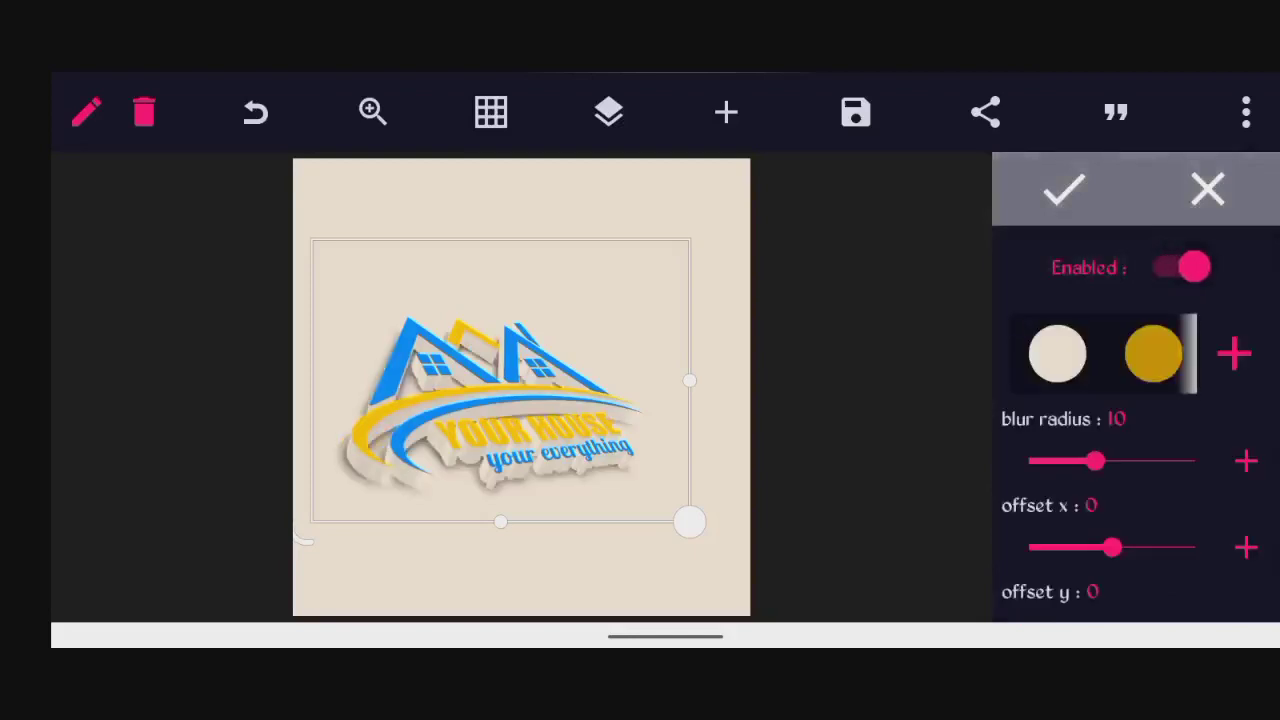
scroll(1135, 420, "down", 1)
left_click_drag(1095, 422, 1030, 423)
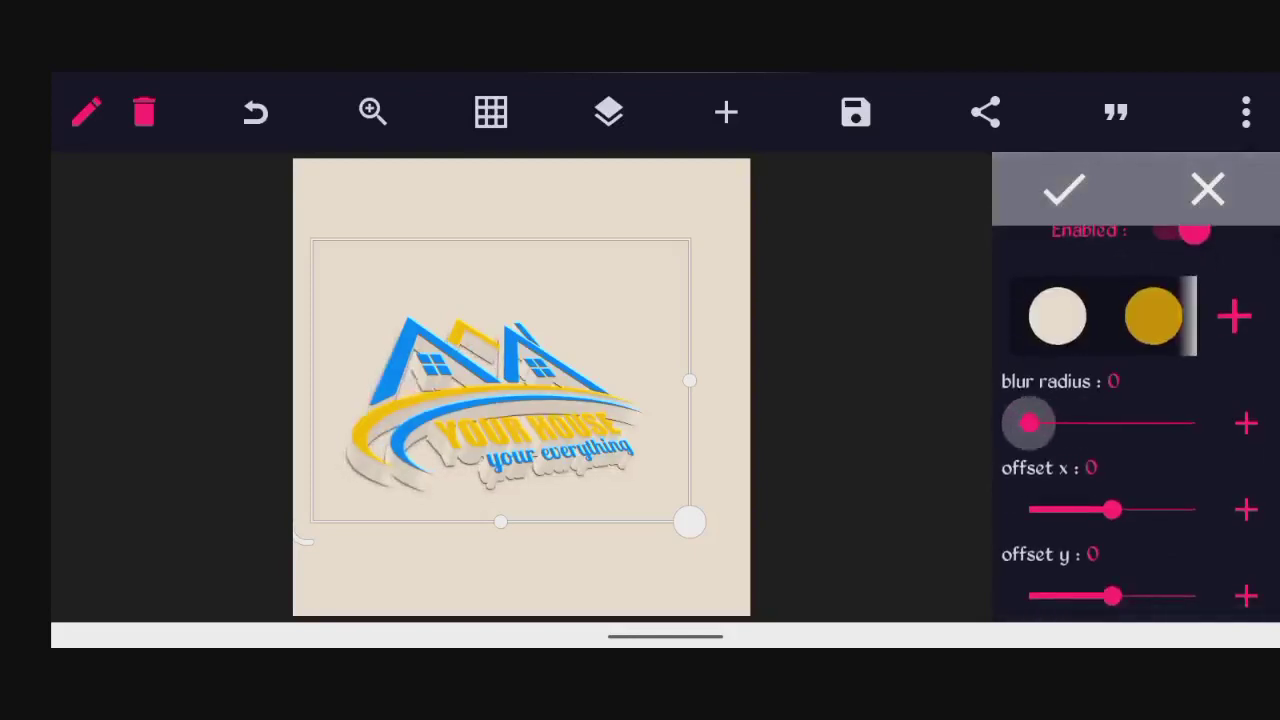
scroll(1135, 420, "up", 1)
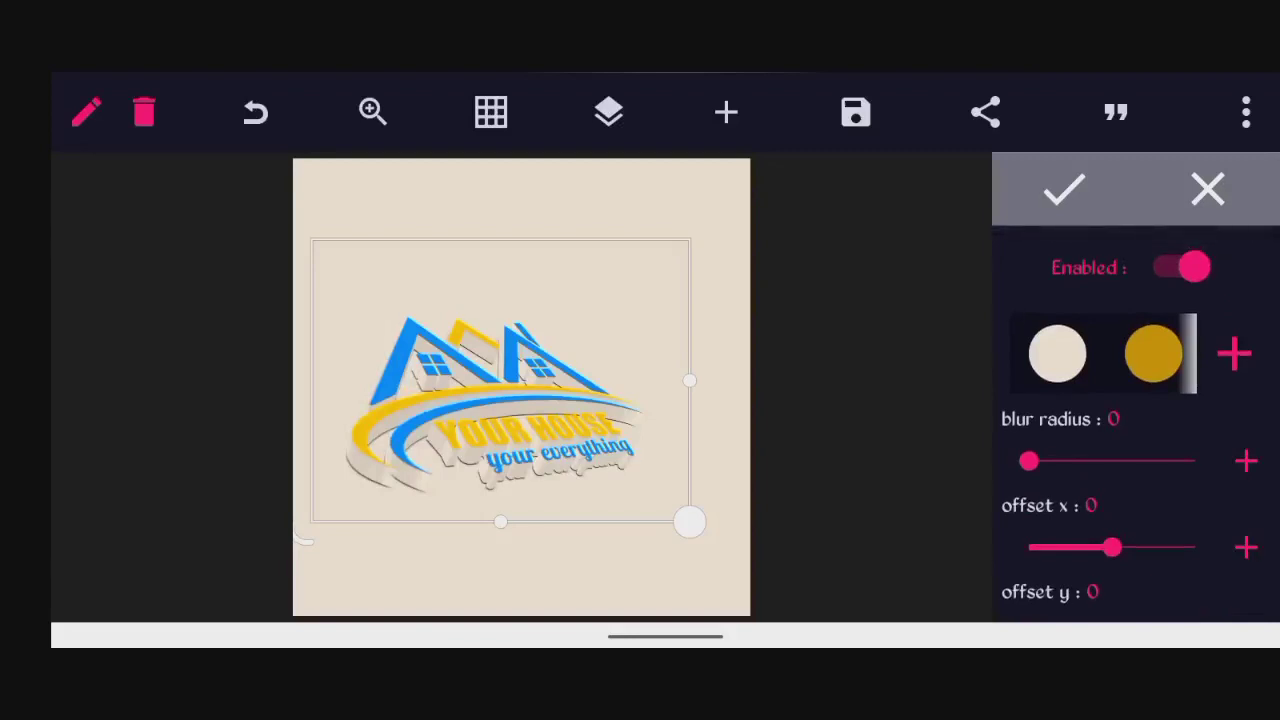
- Give the emboss a white tone and apply it
scroll(1135, 420, "down", 1)
scroll(1135, 420, "up", 1)
scroll(1103, 354, "right", 3)
scroll(1103, 354, "right", 3)
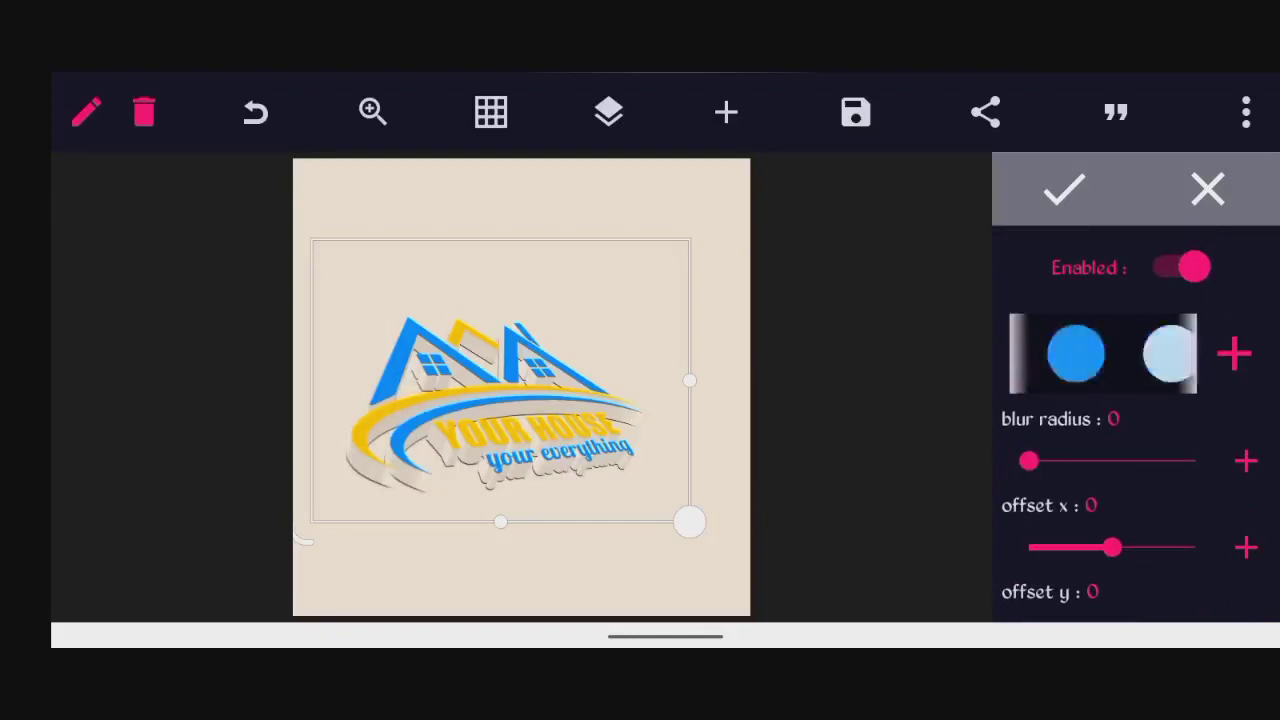
scroll(1103, 354, "right", 3)
scroll(1103, 354, "right", 2)
scroll(1103, 354, "right", 2)
scroll(1103, 354, "right", 2)
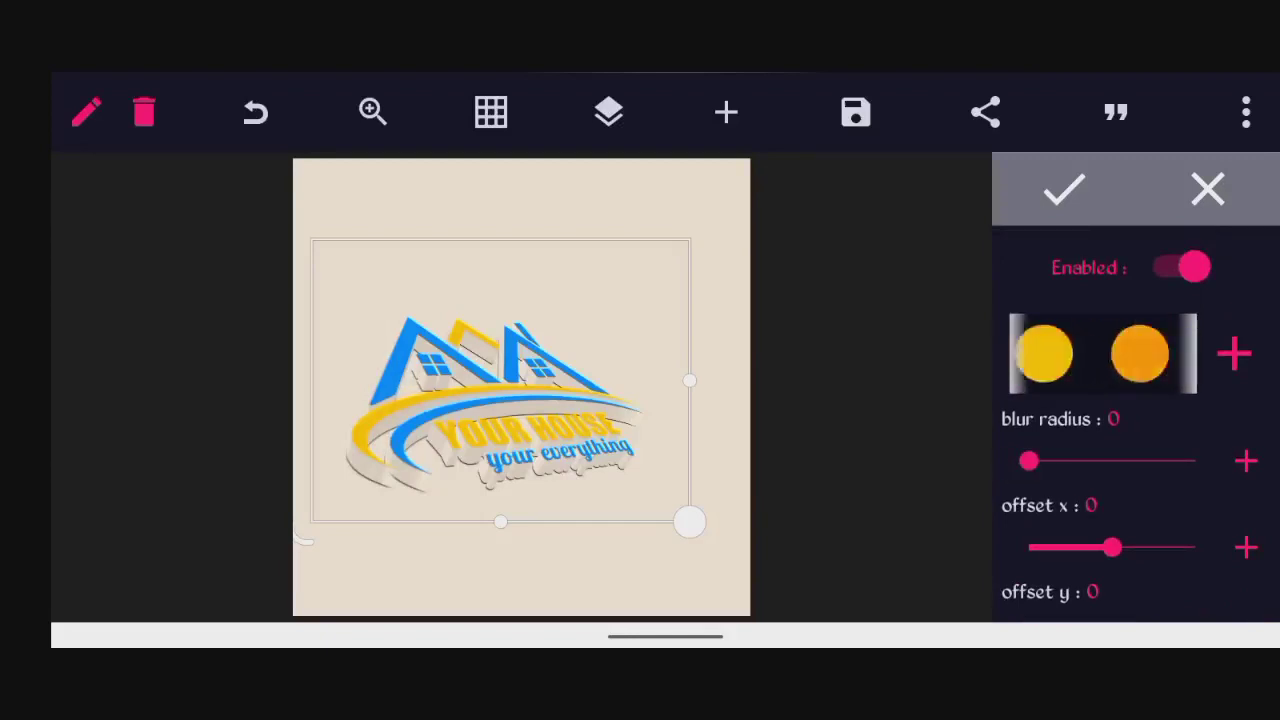
scroll(1103, 354, "right", 2)
scroll(1103, 354, "right", 2)
scroll(1103, 354, "right", 2)
scroll(1103, 354, "right", 1)
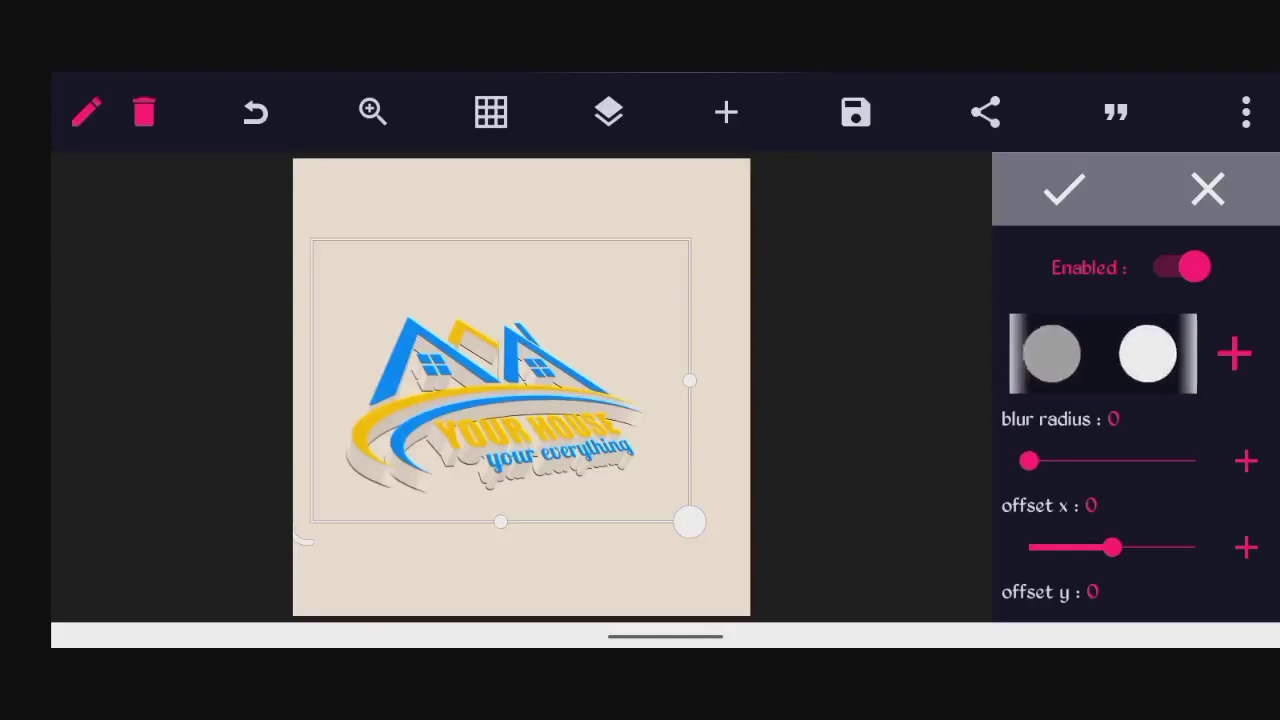
left_click(1147, 354)
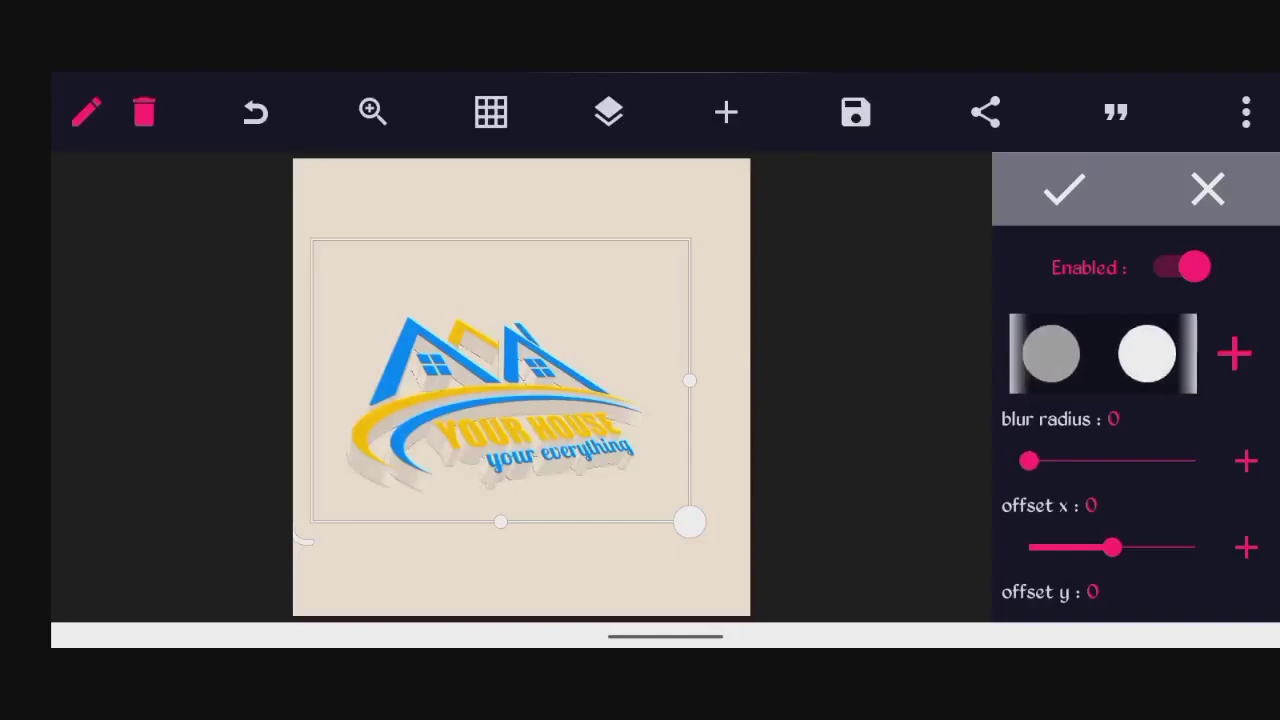
left_click(1064, 189)
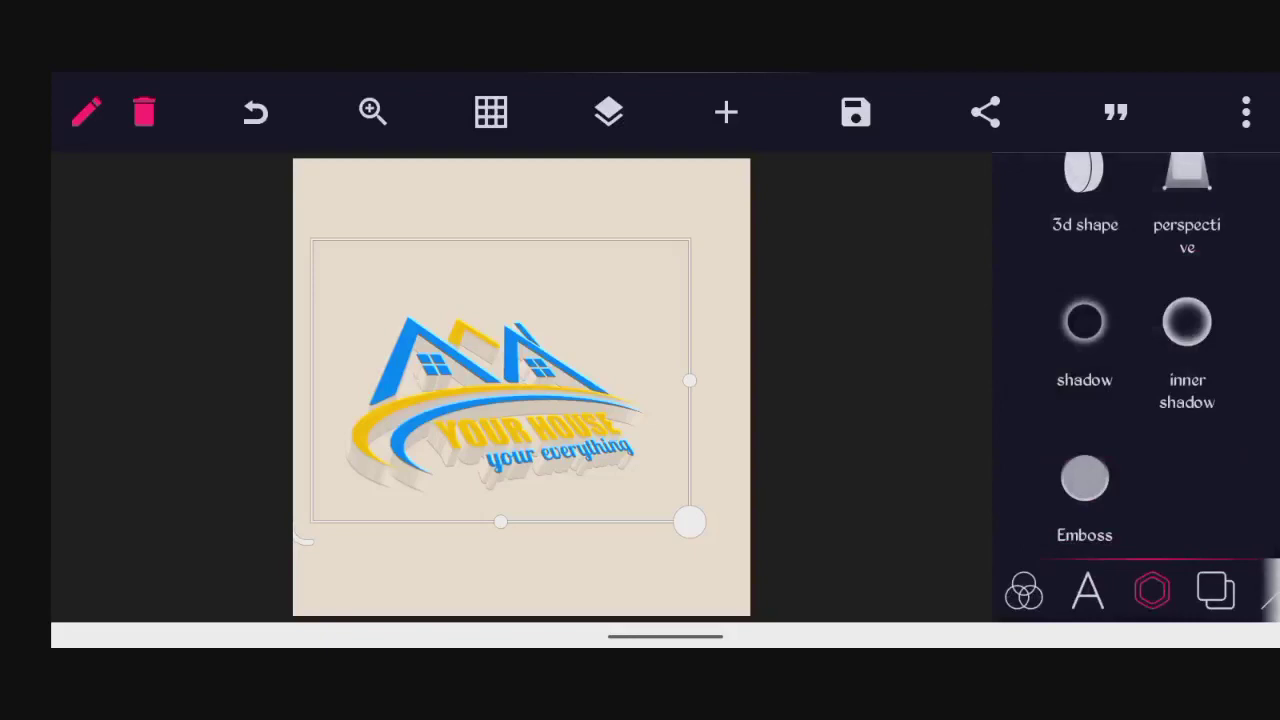
- Review the 3D shape depth settings and close them unchanged
scroll(1136, 350, "up", 1)
left_click(1083, 289)
scroll(1136, 400, "down", 4)
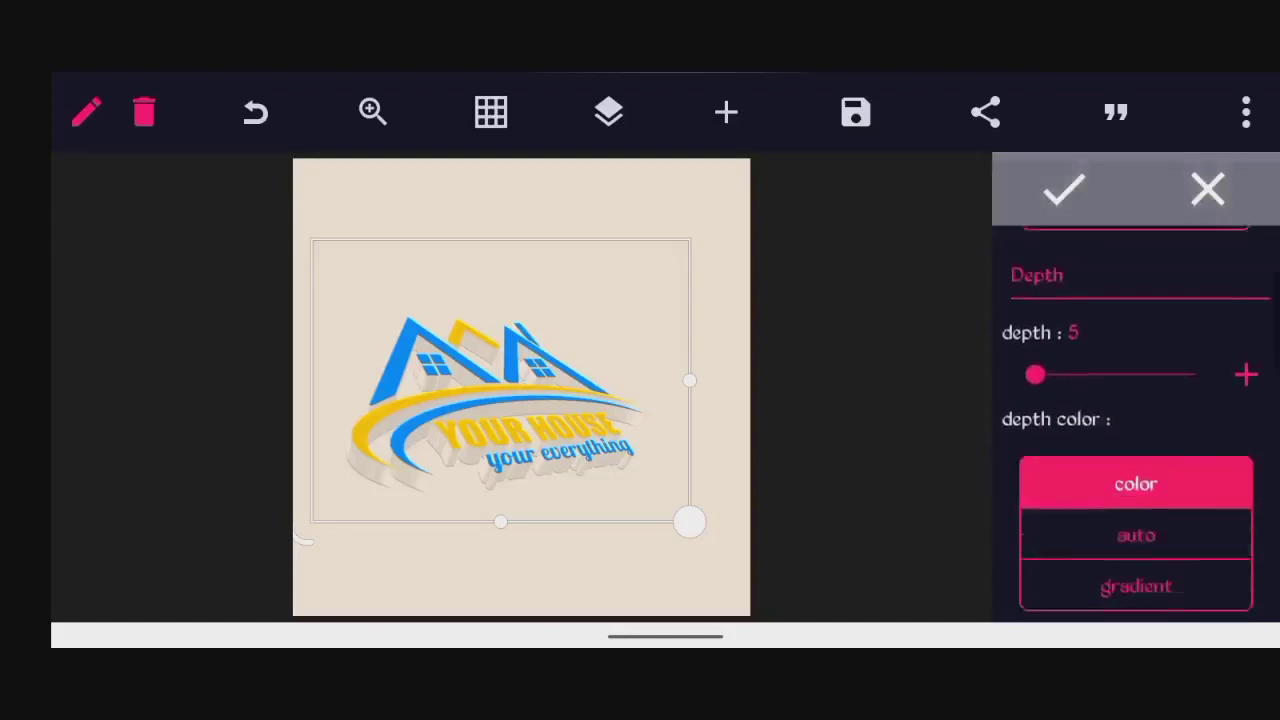
scroll(1136, 420, "down", 3)
scroll(1136, 420, "up", 1)
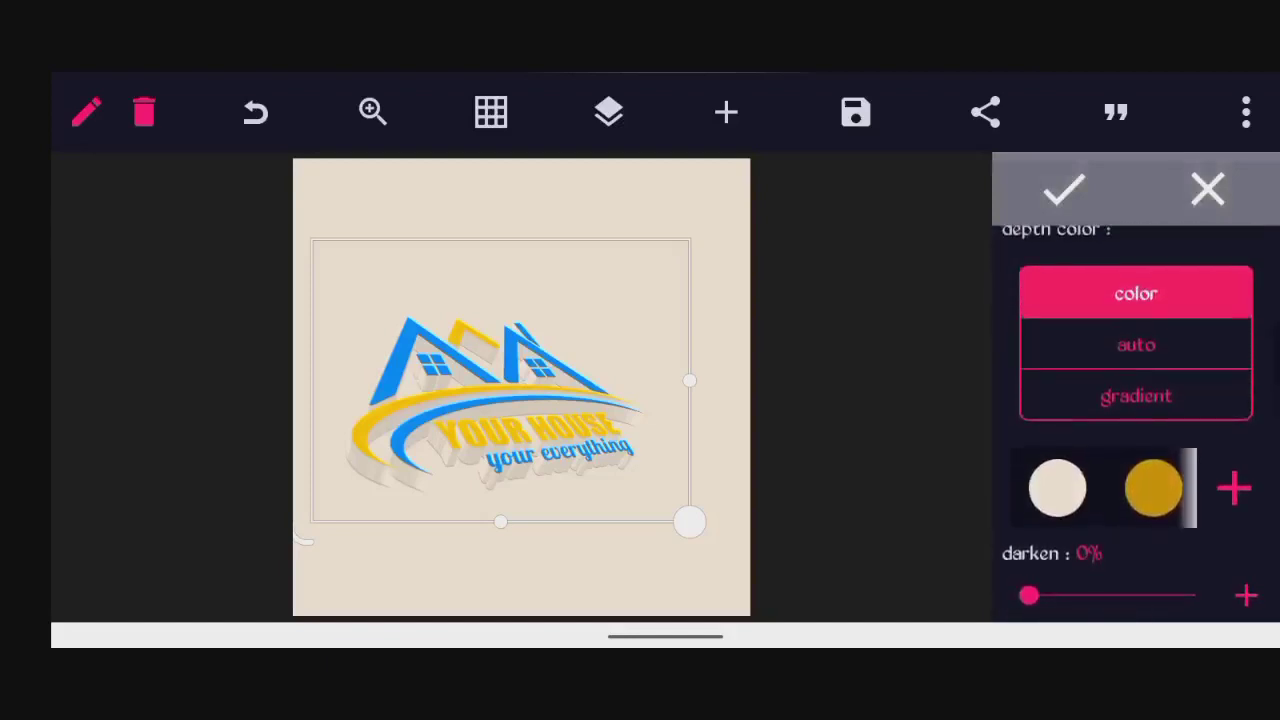
scroll(1136, 420, "down", 1)
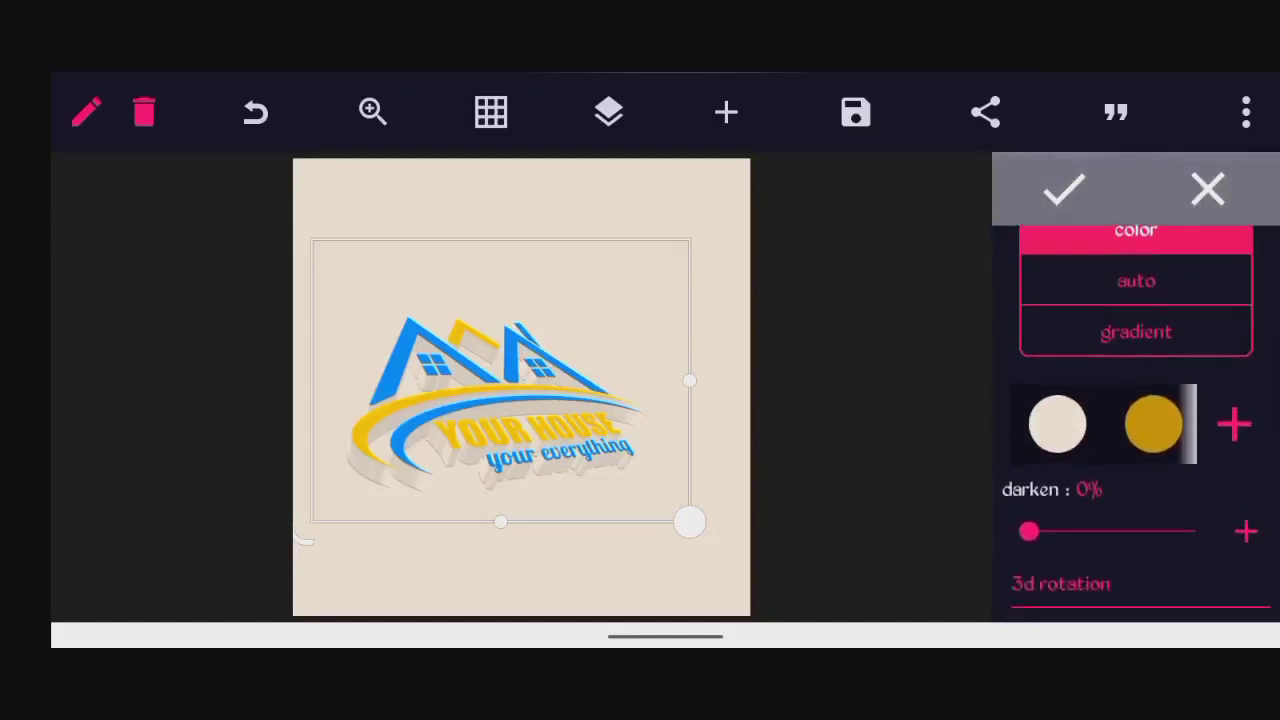
left_click(1063, 189)
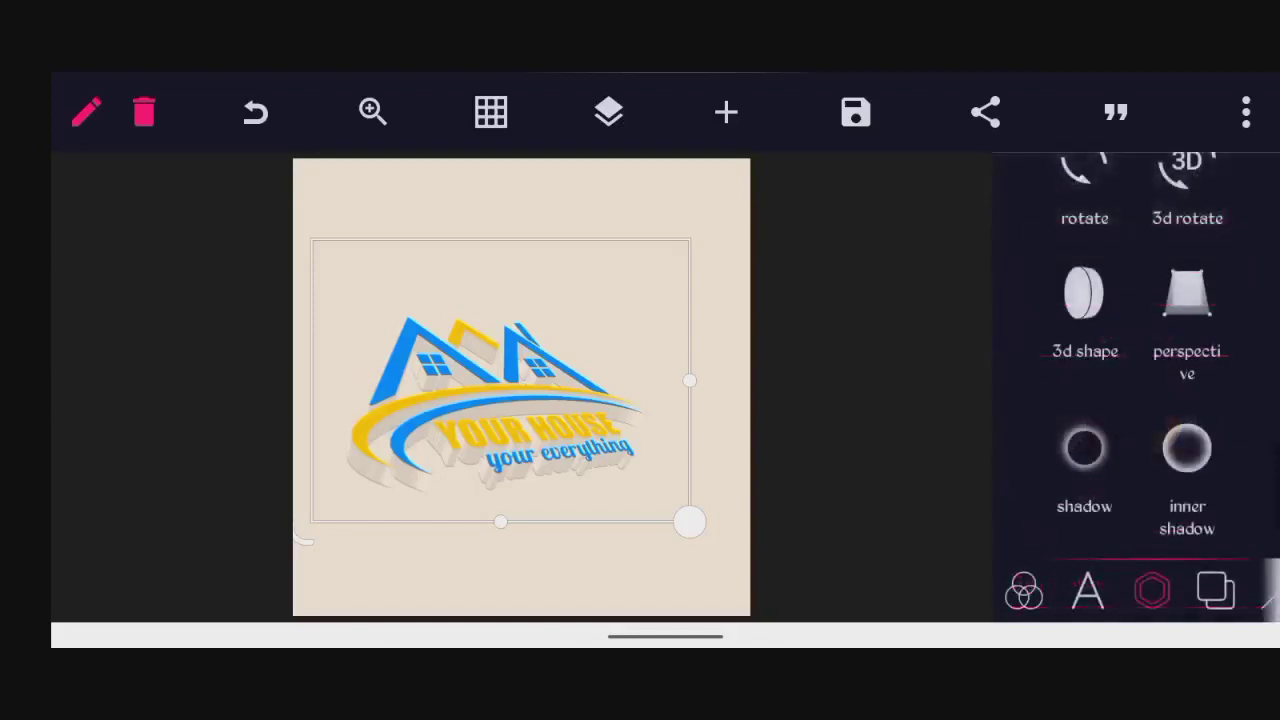
- Deselect the logo and open the canvas background colour, keeping cream #E7DECD
left_click(302, 542)
left_click(1215, 590)
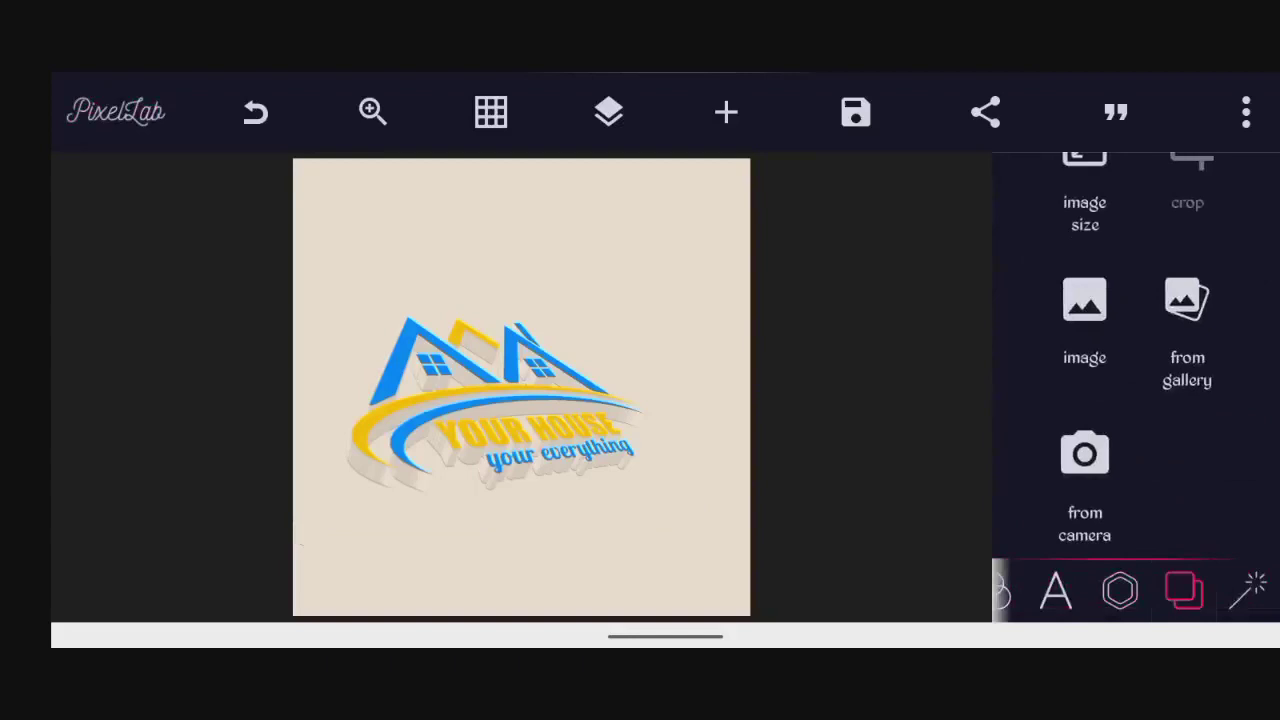
scroll(1136, 380, "up", 3)
left_click(1083, 205)
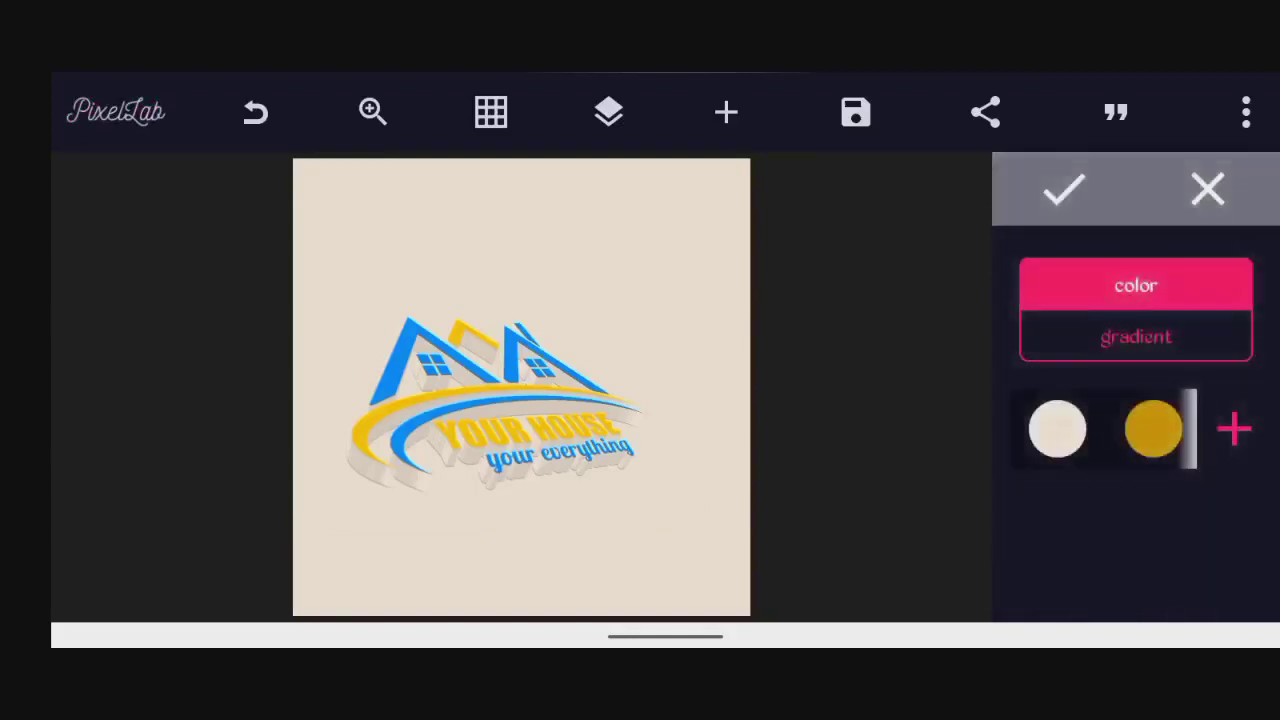
left_click(1057, 428)
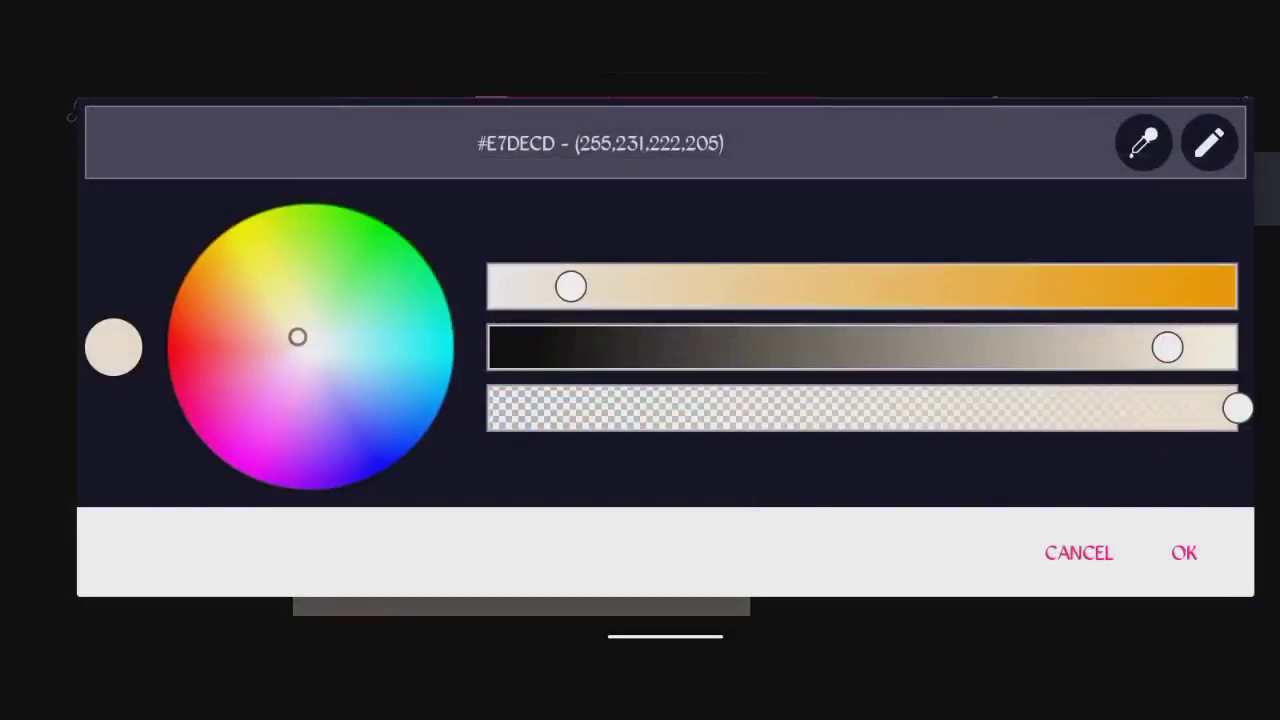
left_click(1184, 552)
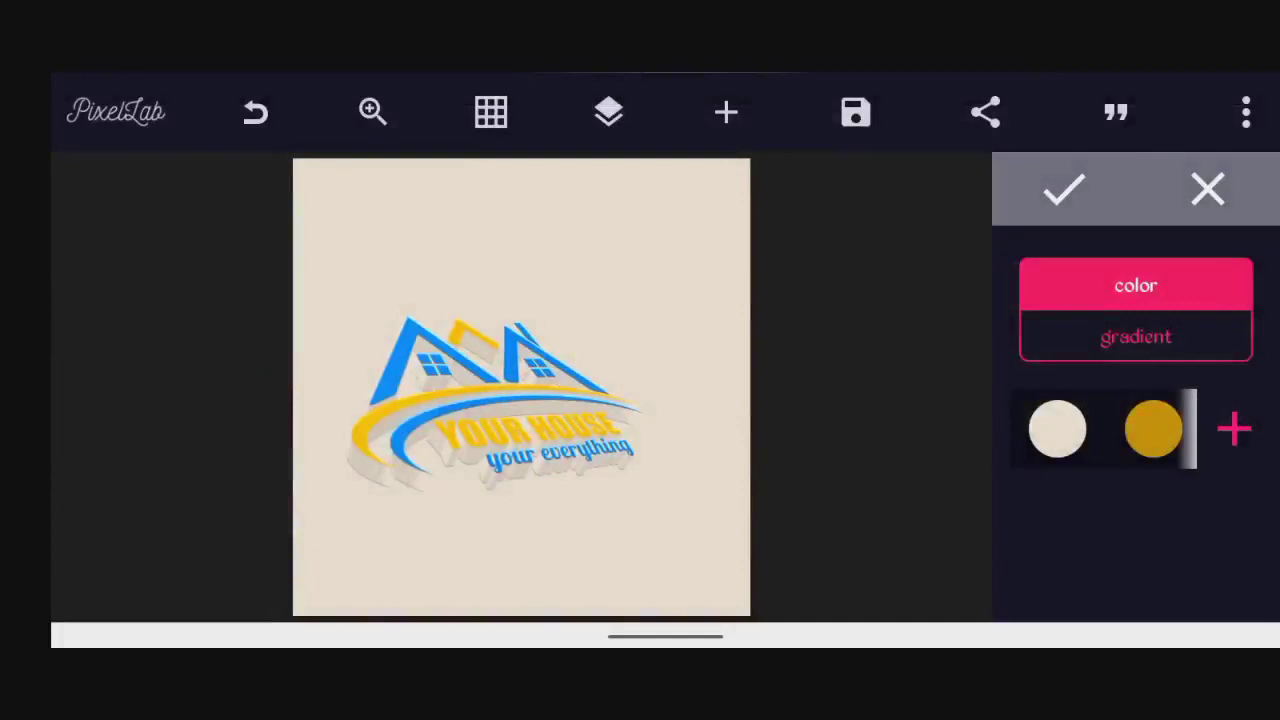
- Confirm the cream background colour and close its settings
left_click(1063, 190)
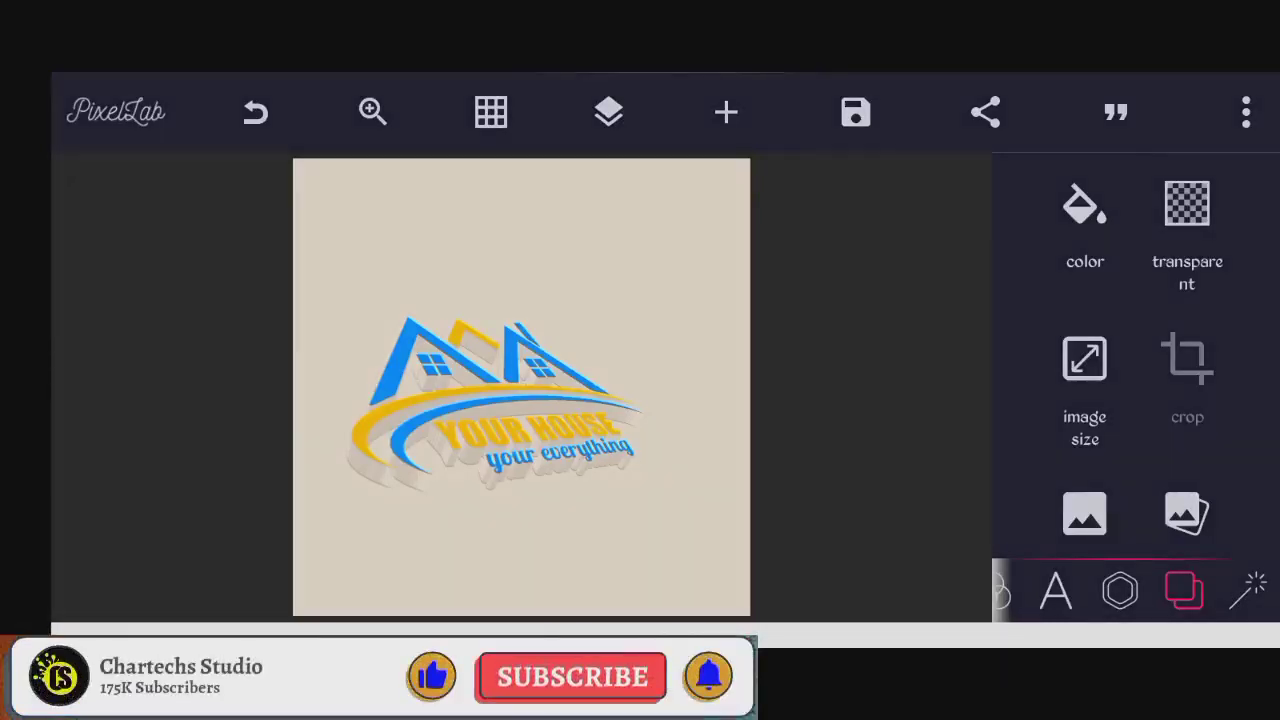
- Save the design as an image, using JPG format with high dimensions
left_click(855, 112)
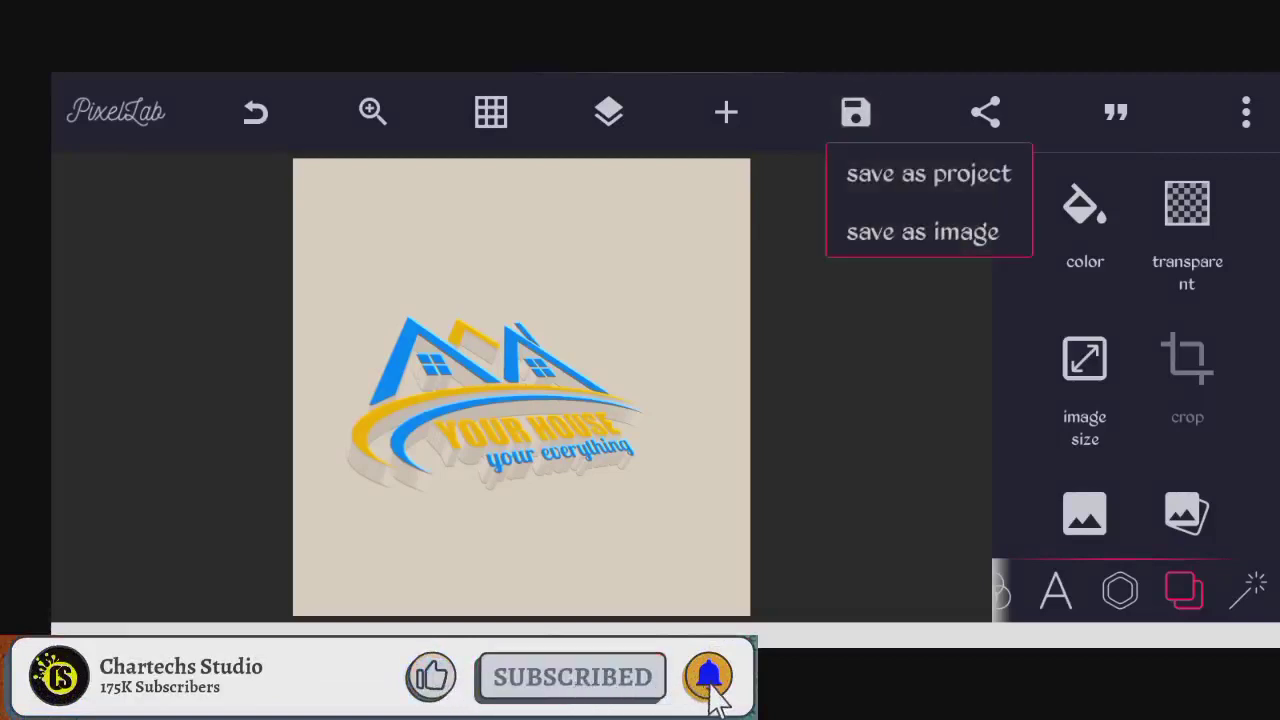
left_click(922, 232)
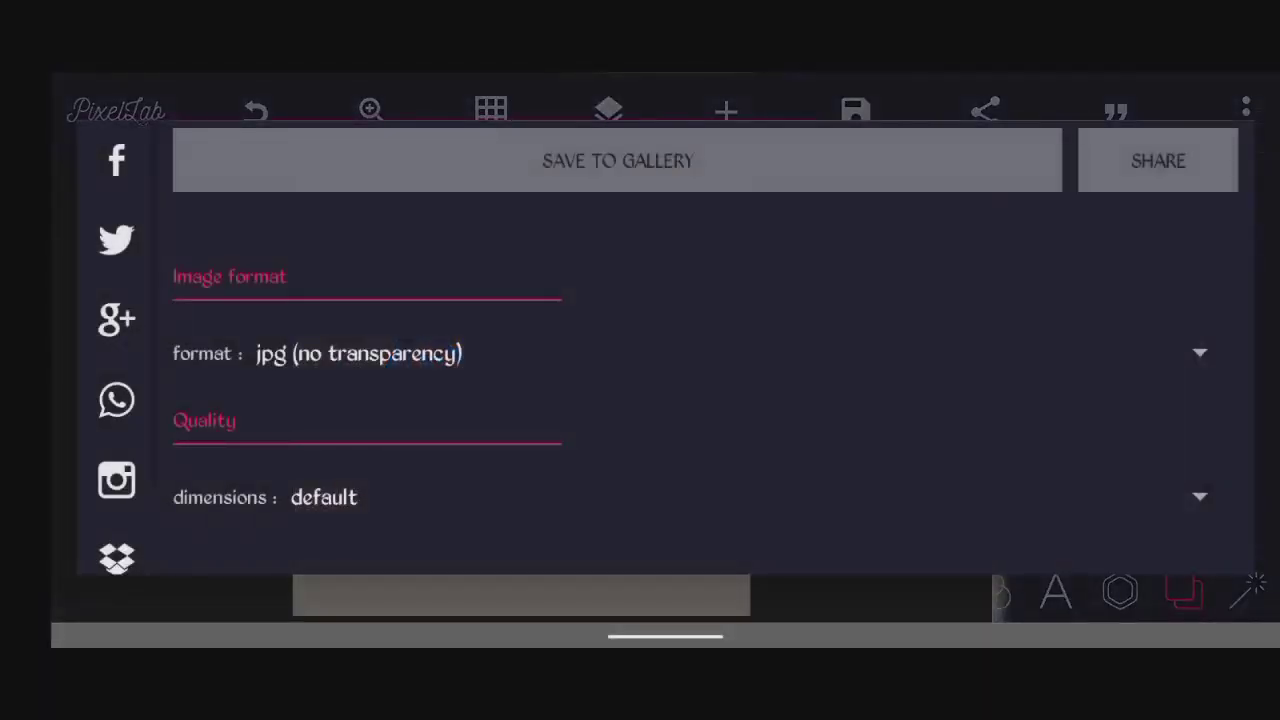
left_click(1200, 496)
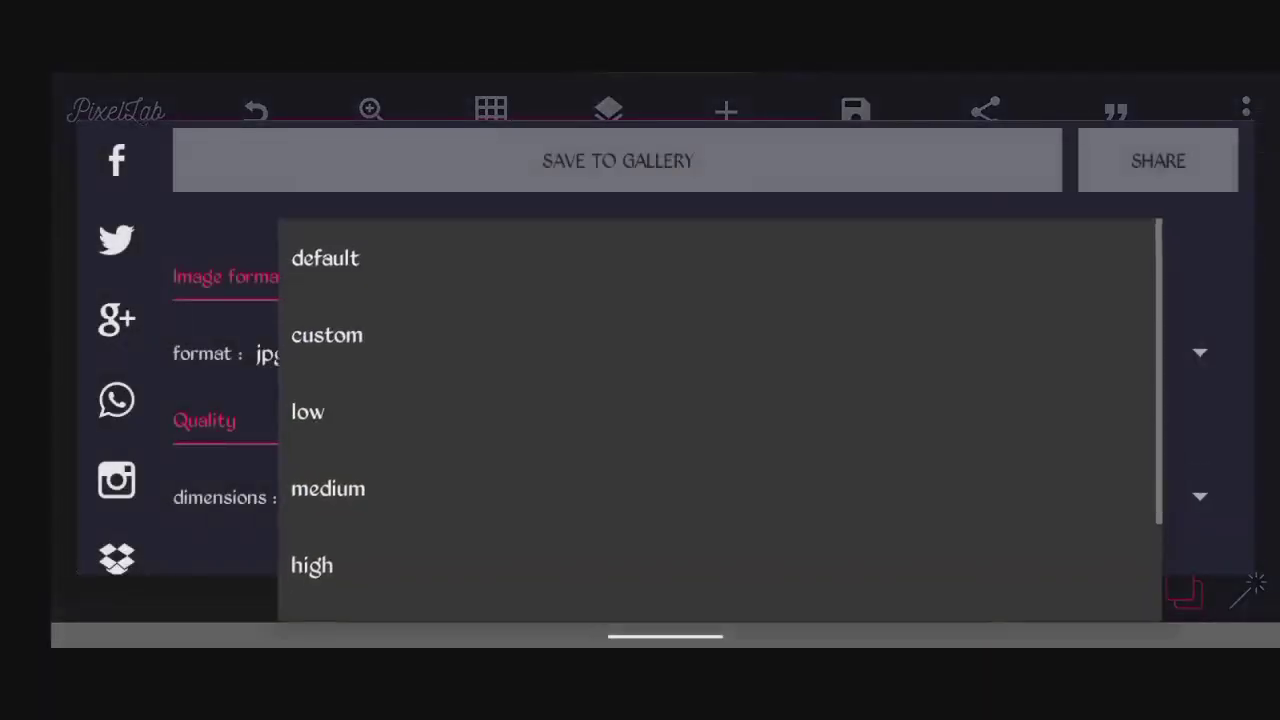
left_click(311, 564)
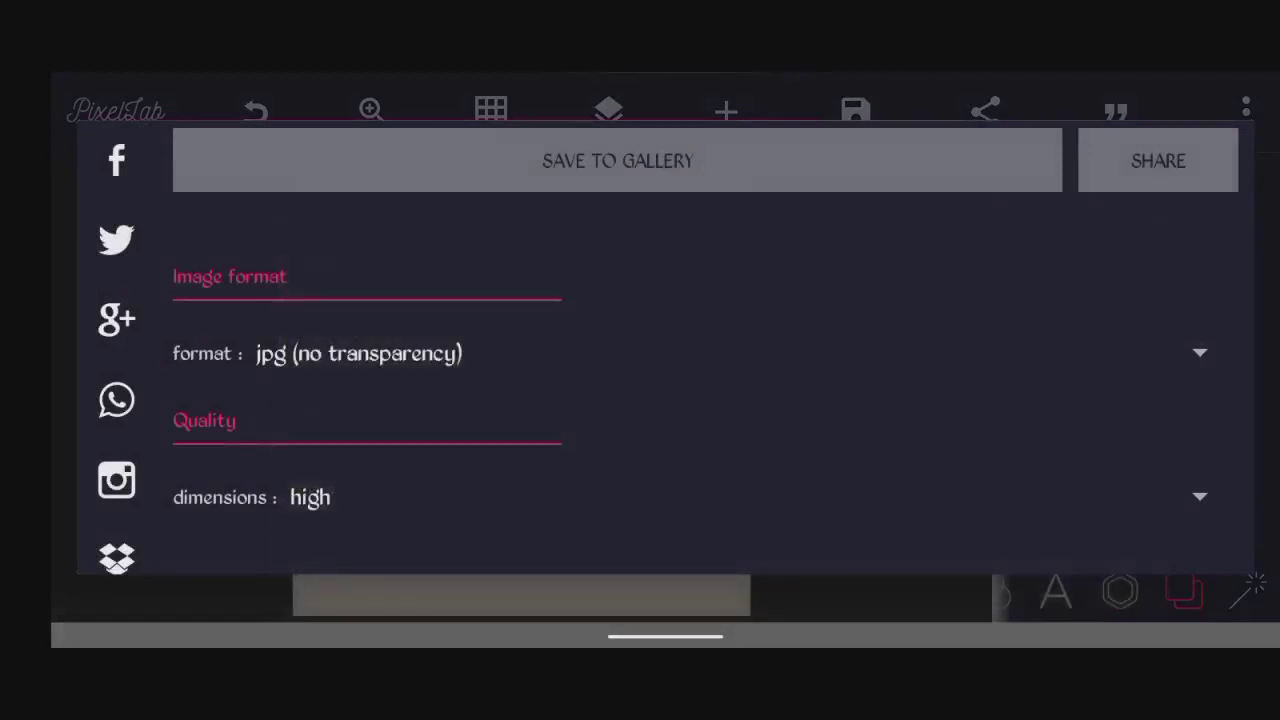